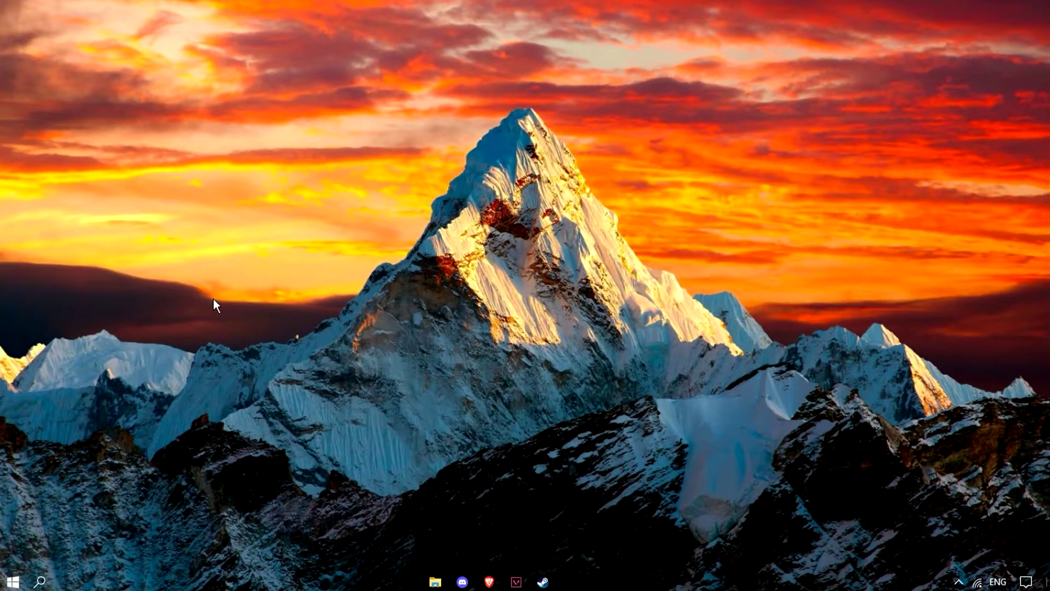
- Search Windows for "create a restore point" and open the System Protection settings
left_click(41, 581)
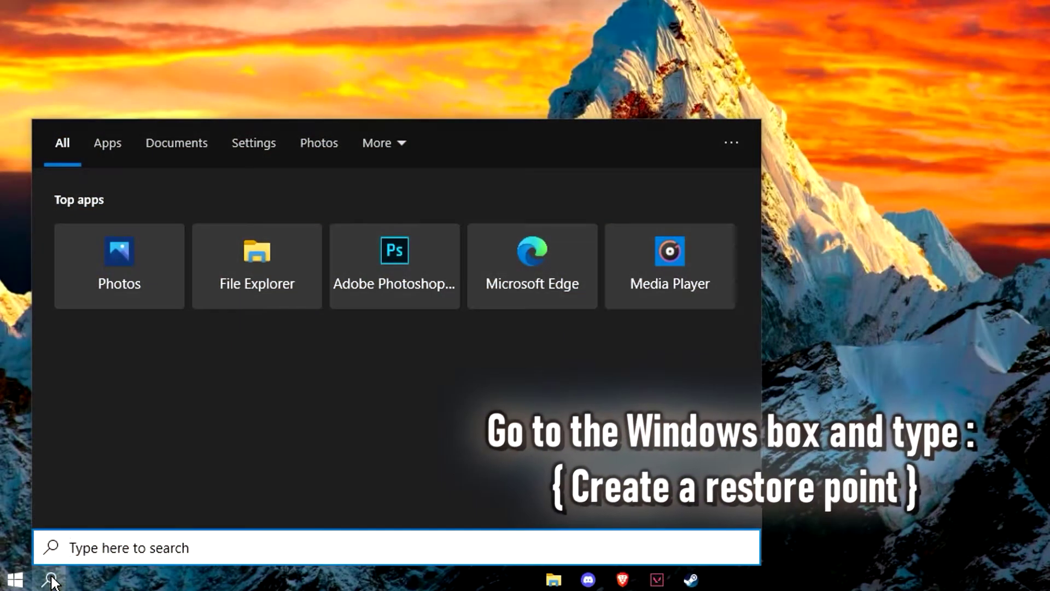
type("create ")
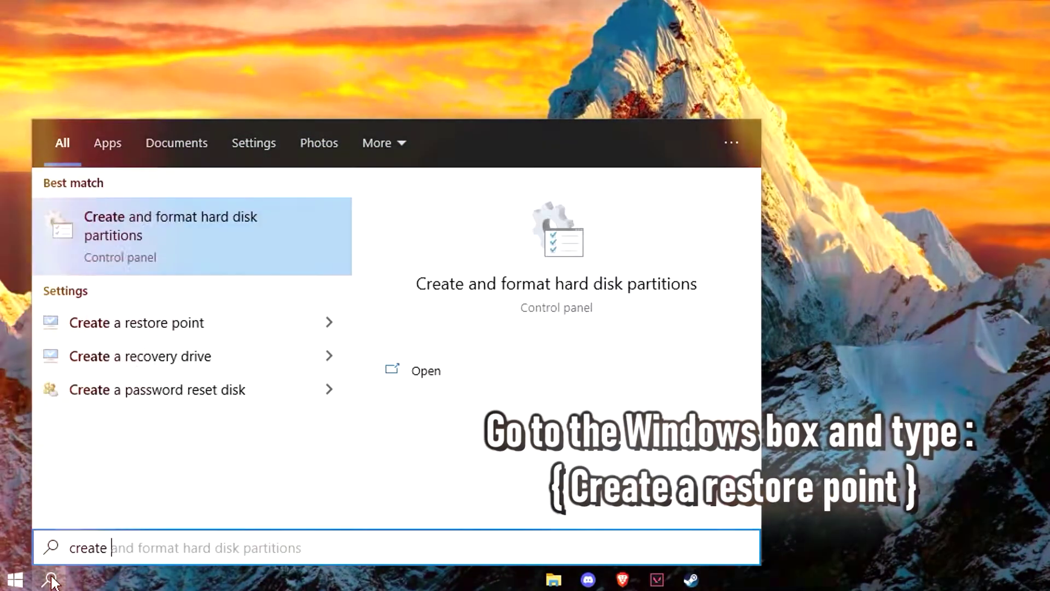
type("a restore po")
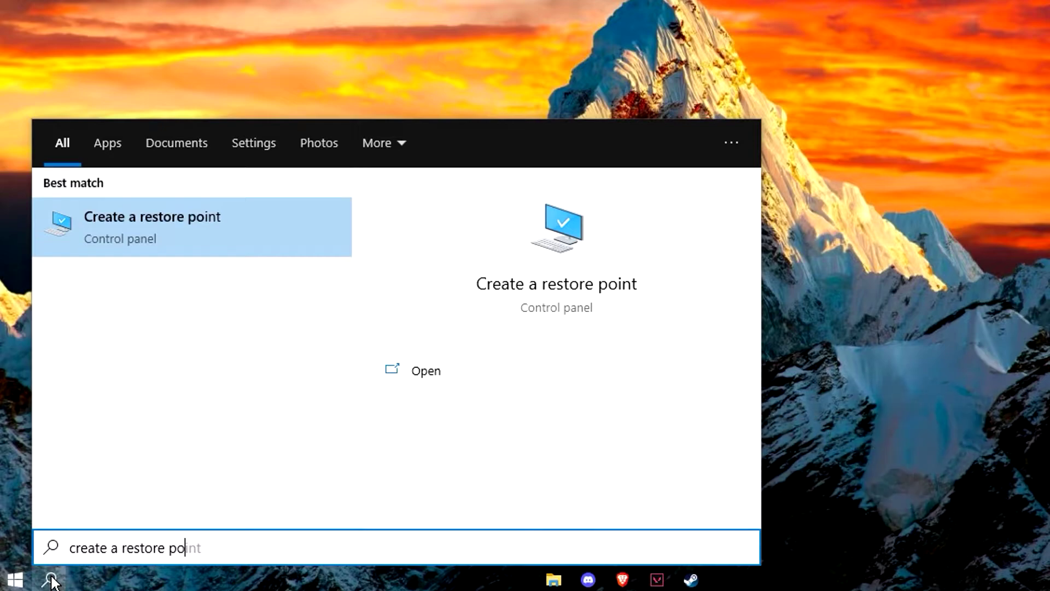
key("Return")
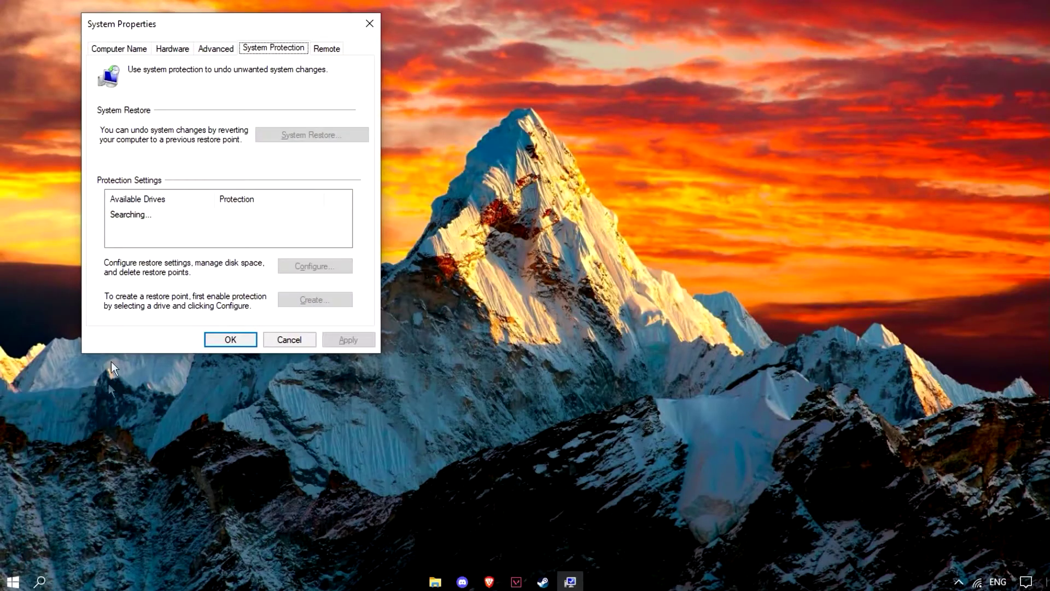
- Create a restore point for the system drive C: with the description 01/01/2024, and close System Properties
left_click_drag(168, 27, 468, 35)
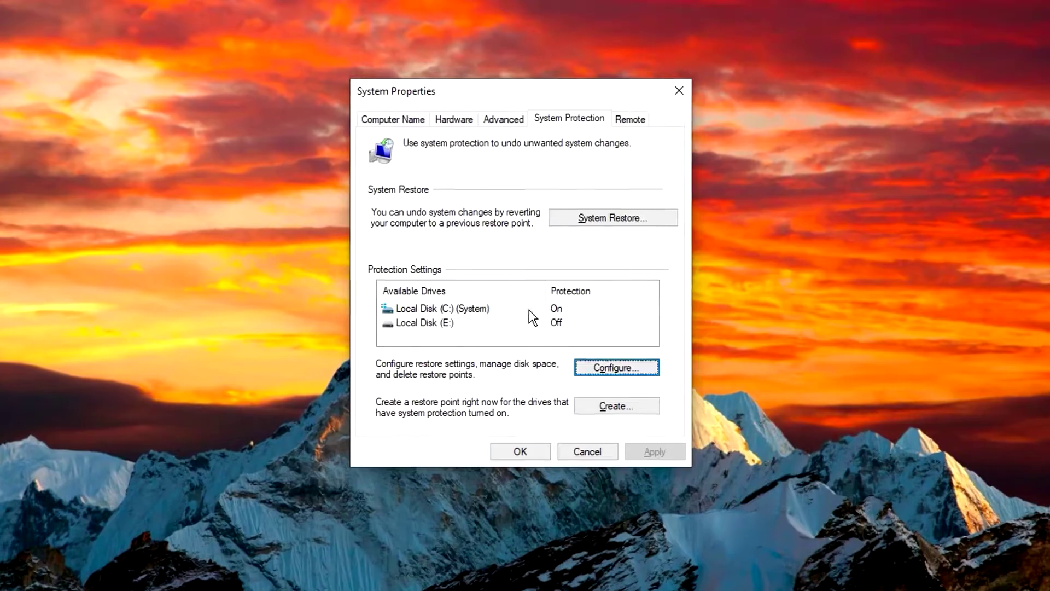
left_click(529, 310)
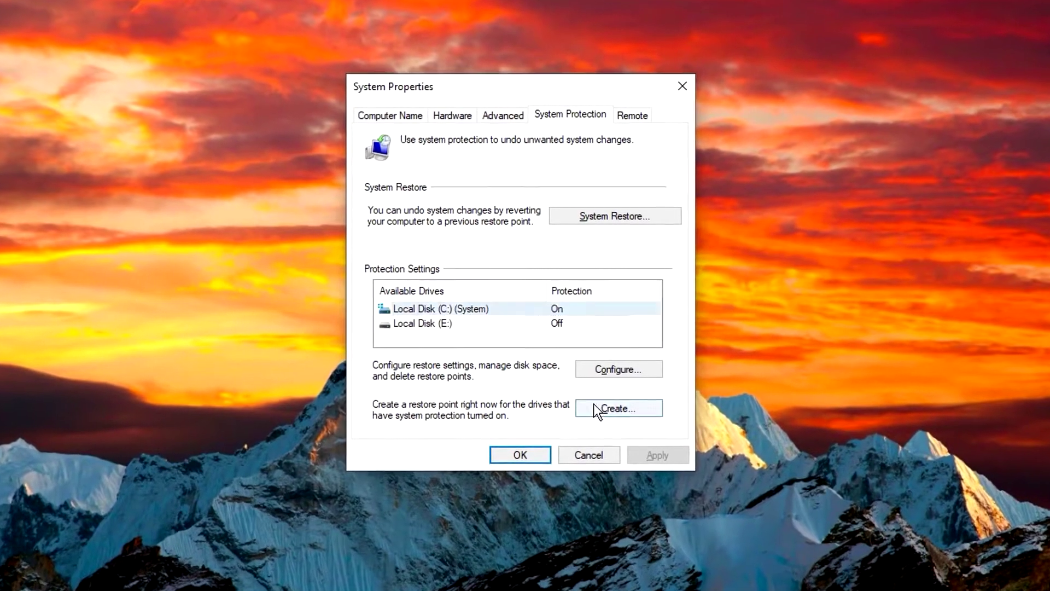
left_click(594, 405)
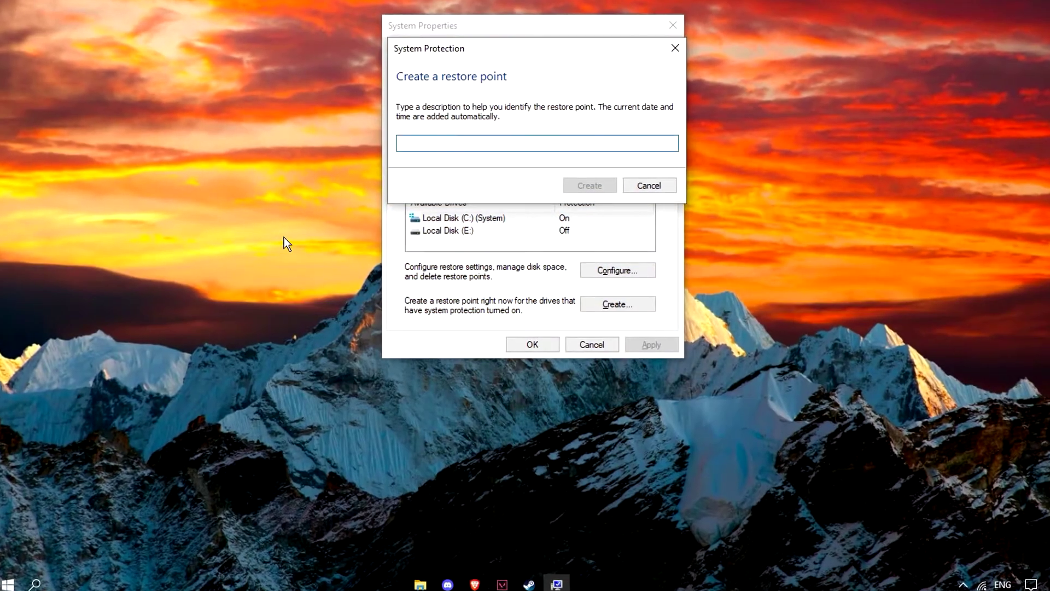
type("01/")
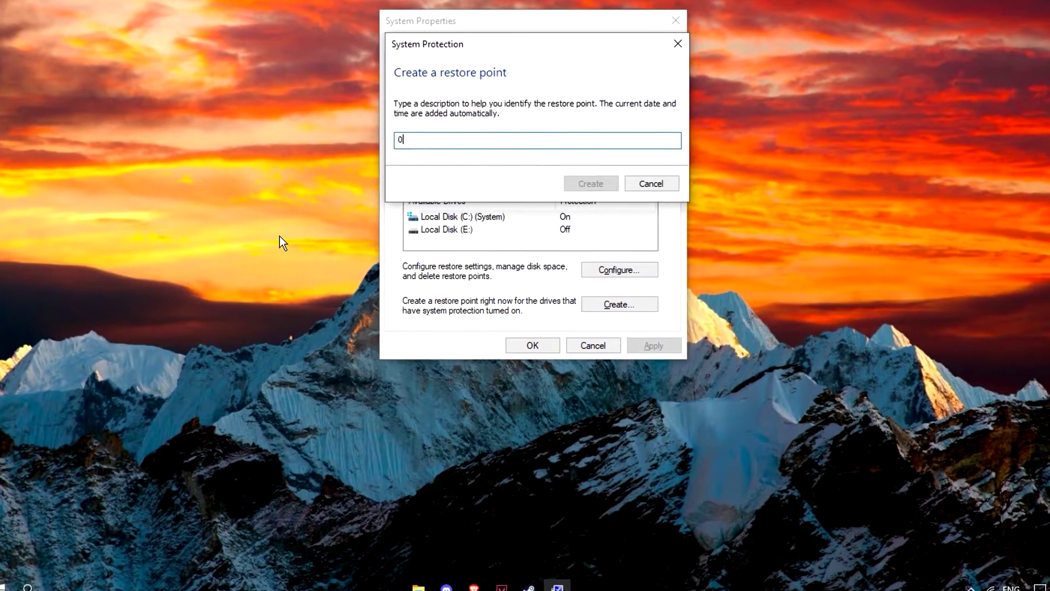
type("01/2024")
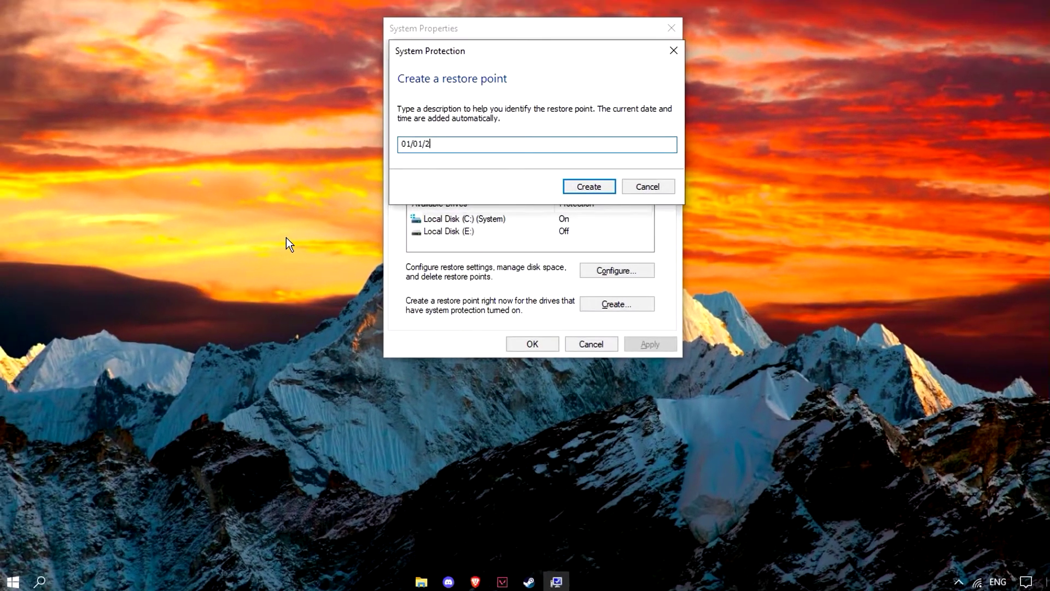
left_click(589, 188)
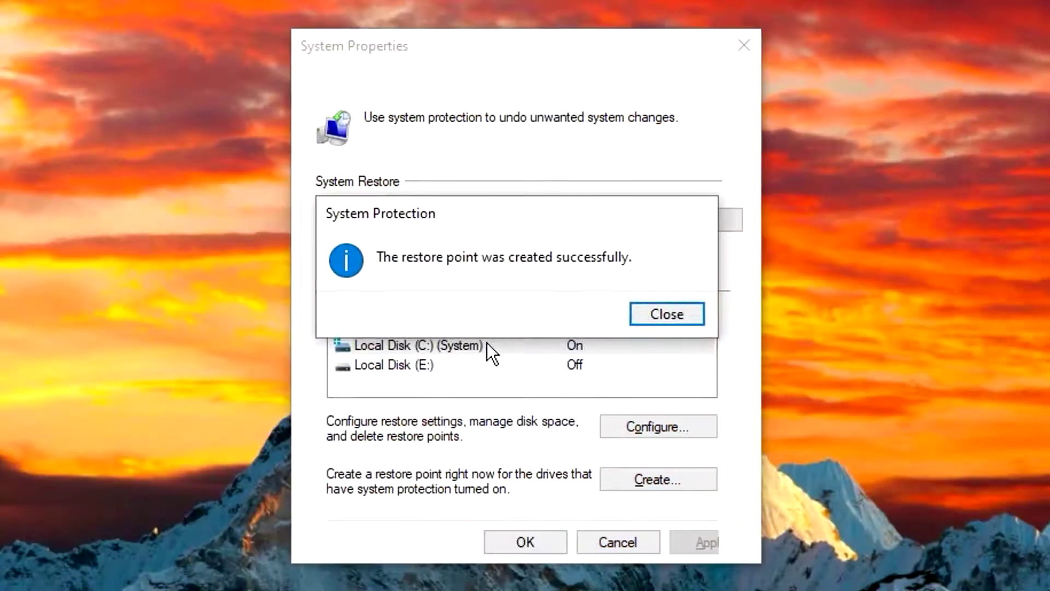
left_click(674, 314)
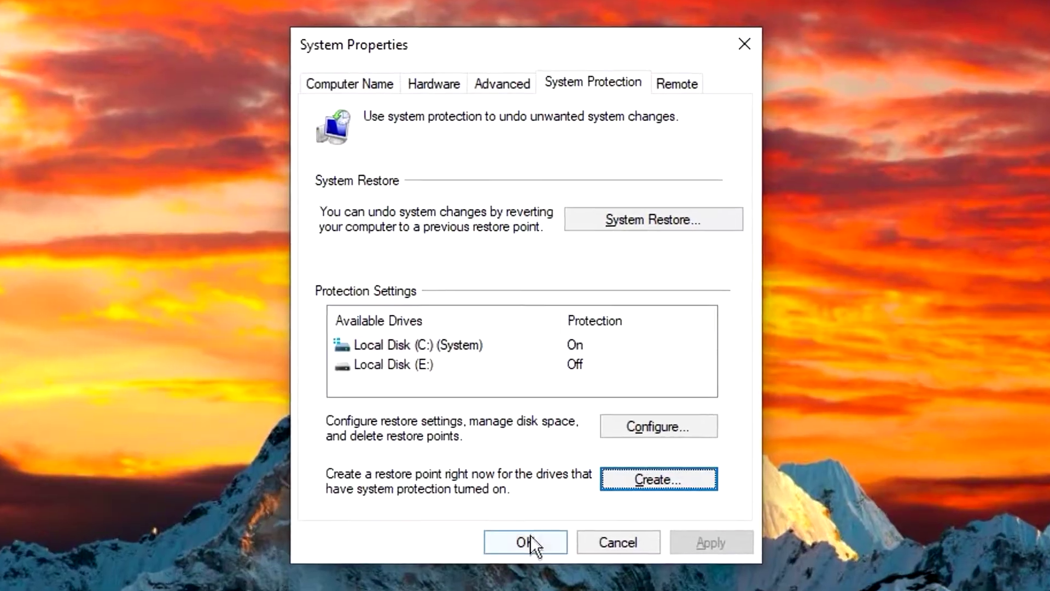
left_click(525, 542)
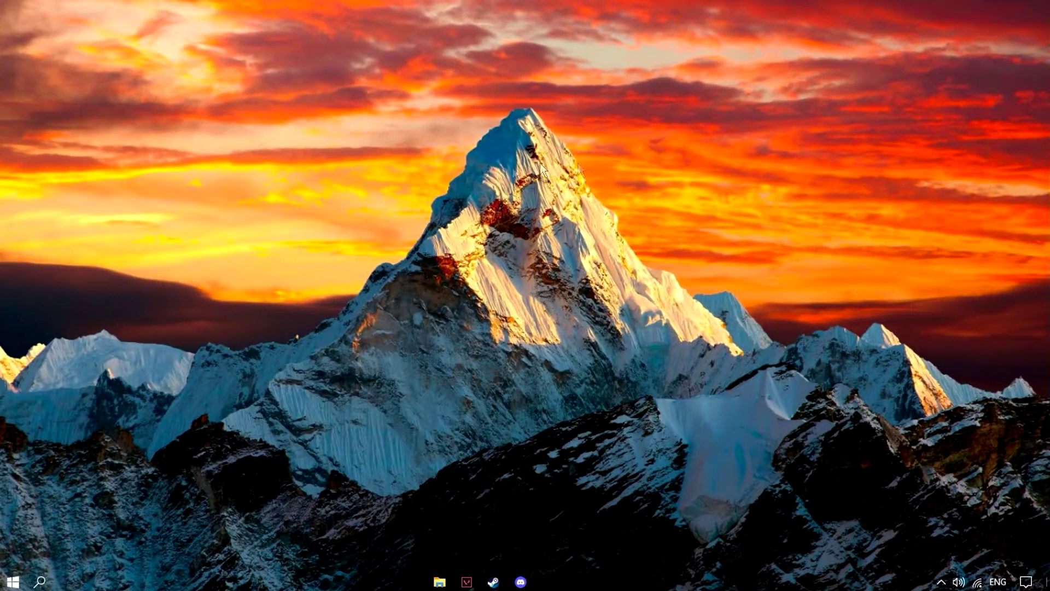
- Open the Background apps settings and check whether apps may run in the background, including the per-app list
left_click(47, 588)
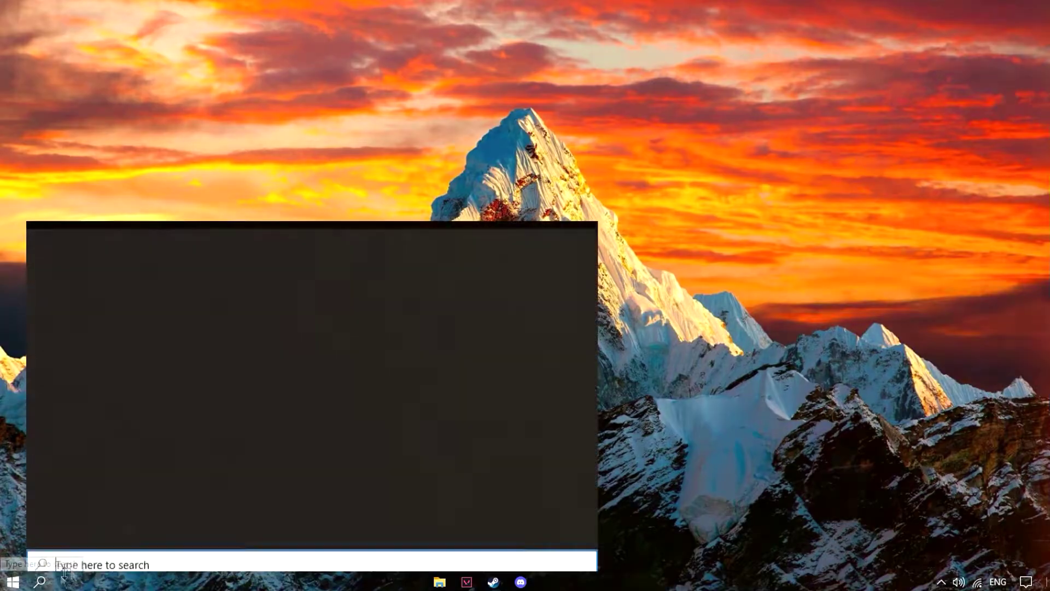
type("background apps")
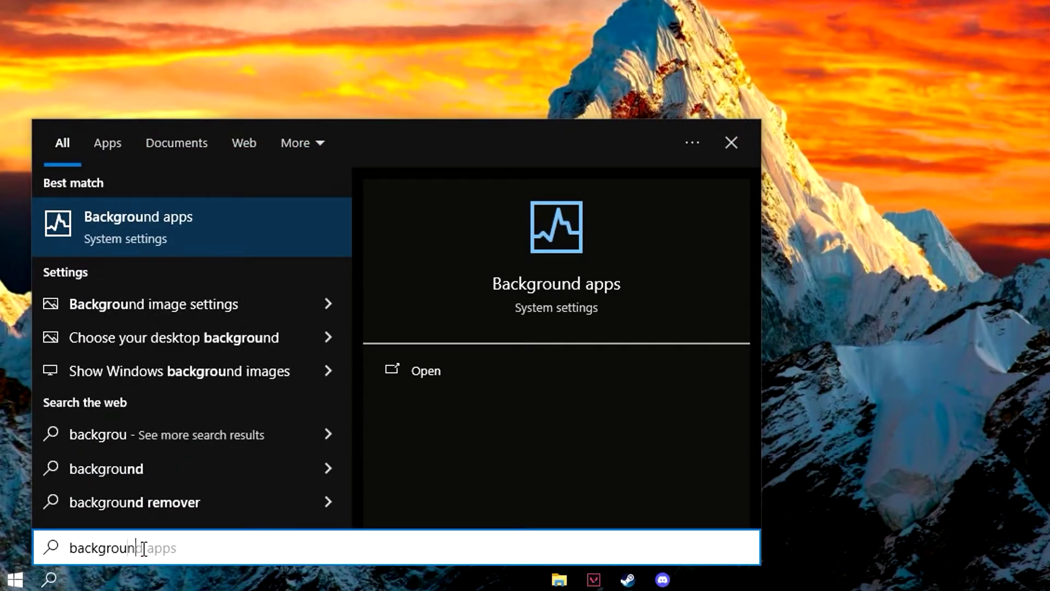
left_click(196, 253)
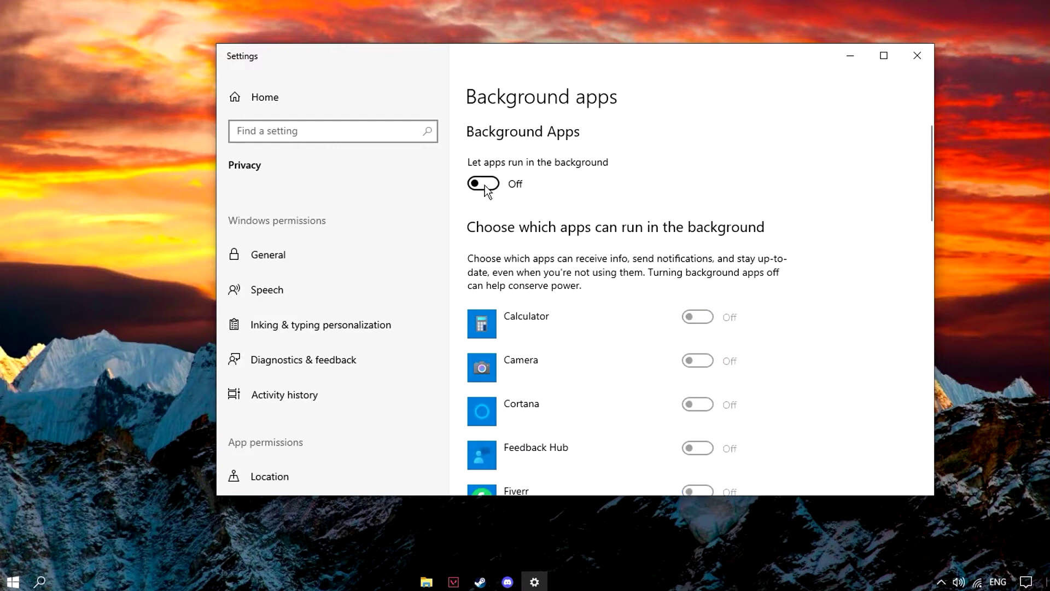
scroll(554, 377, "down", 10)
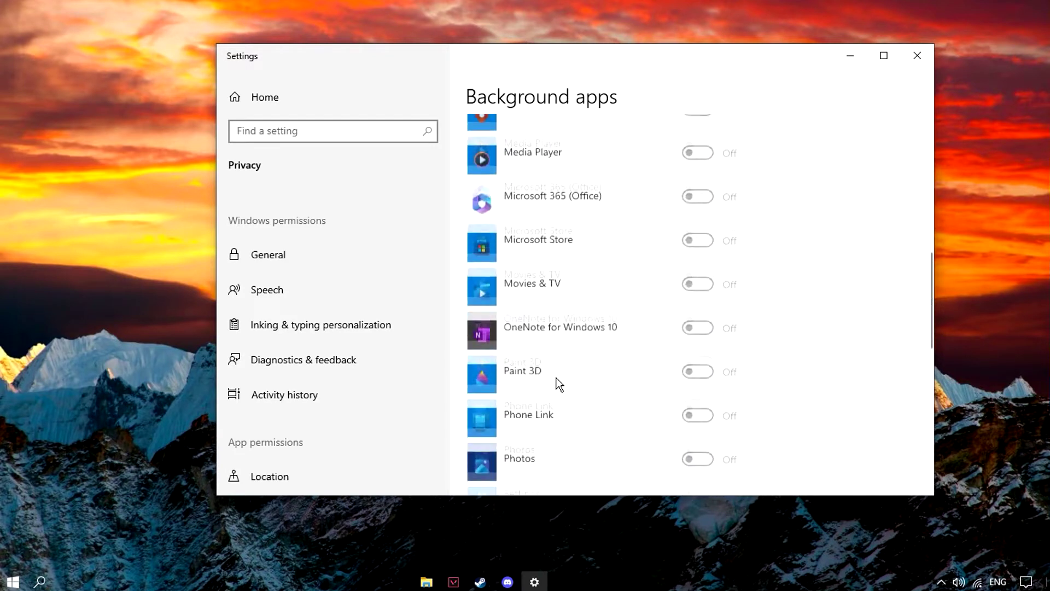
scroll(558, 383, "down", 10)
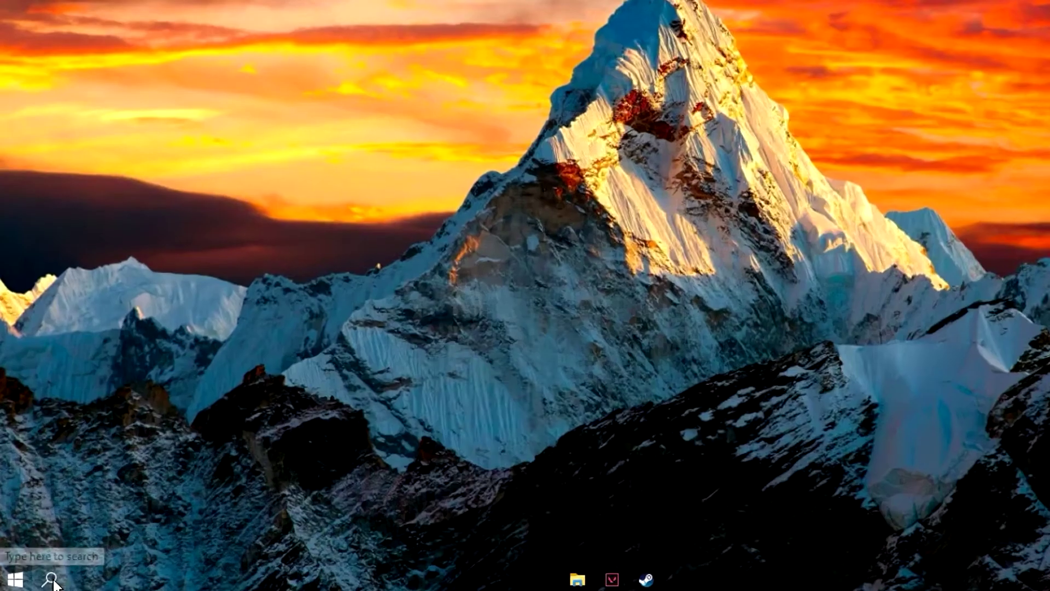
- Launch the Local Group Policy Editor by running Gpedit.msc from the Run dialog
left_click(42, 582)
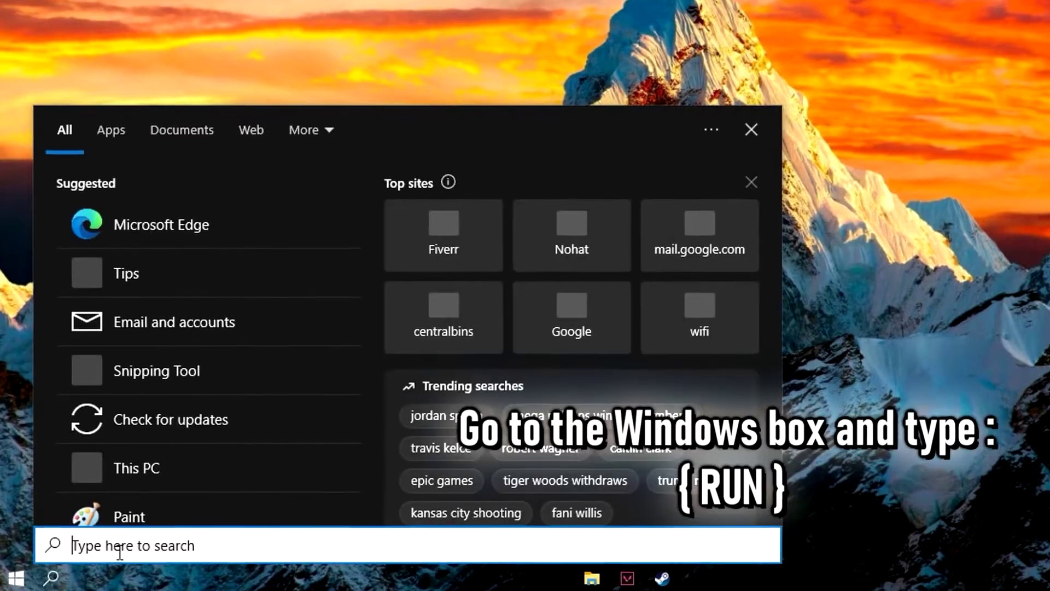
type("run")
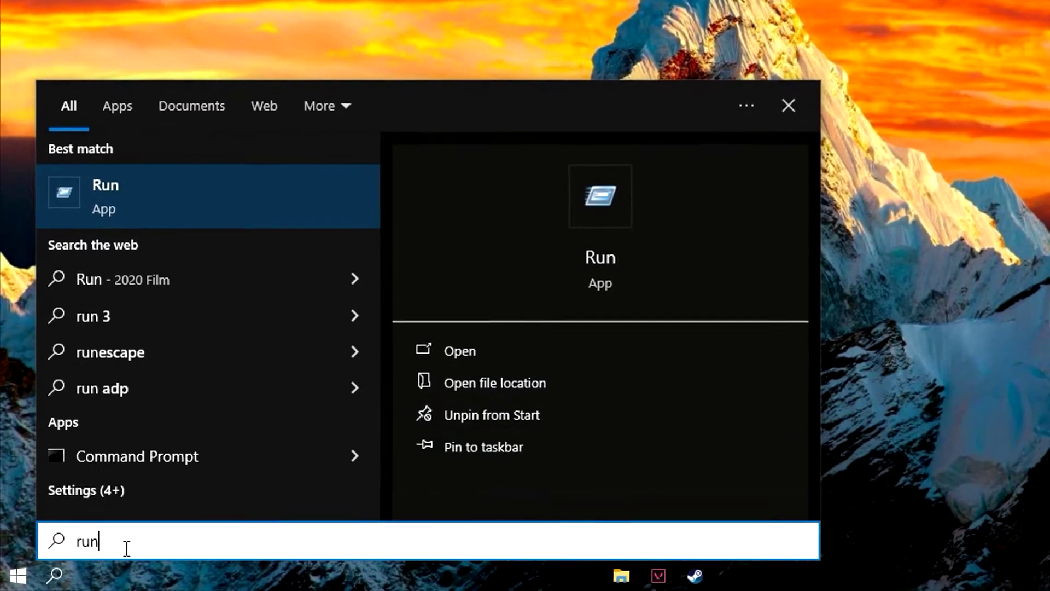
key("Return")
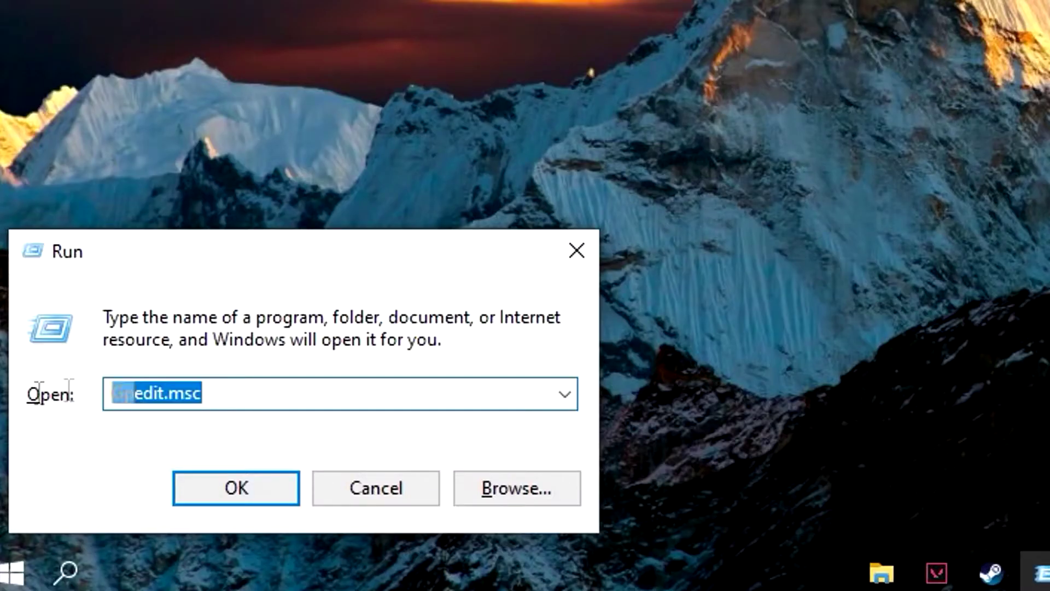
left_click(134, 495)
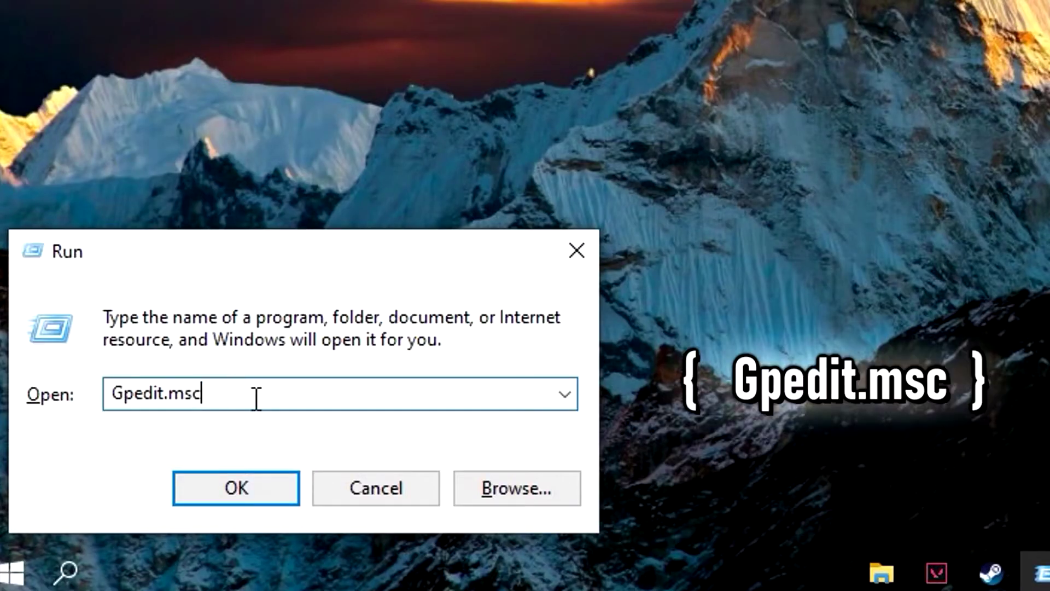
left_click_drag(133, 495, 32, 495)
left_click(234, 399)
left_click_drag(234, 399, 108, 395)
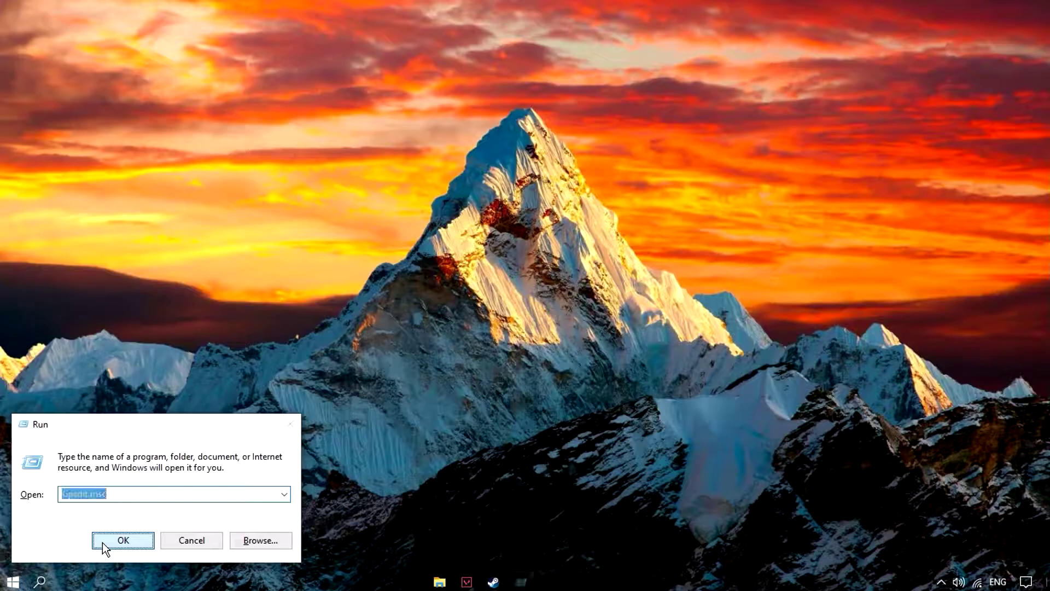
left_click(202, 490)
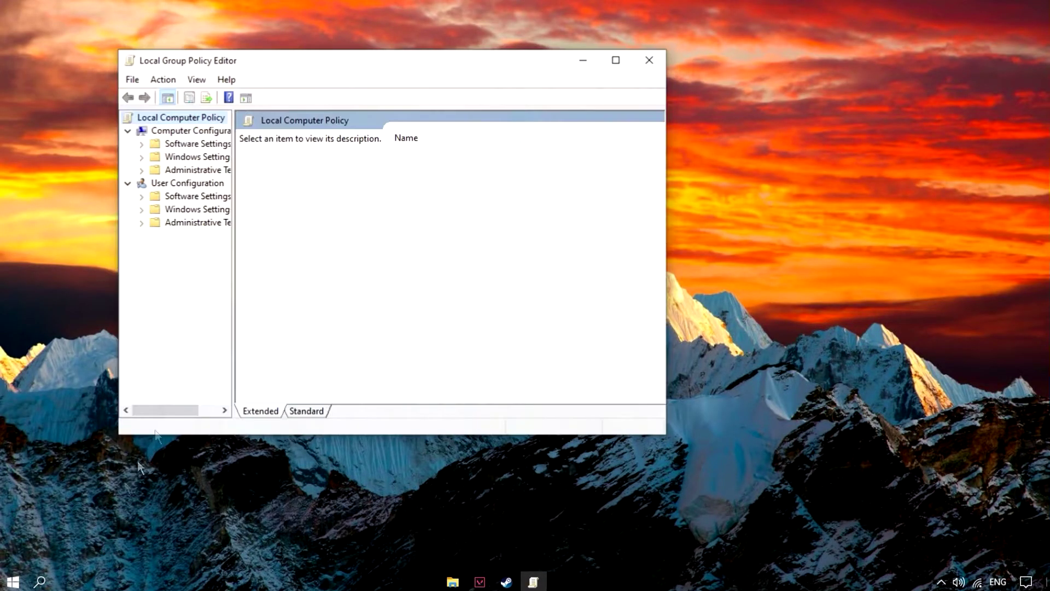
- Show the App Privacy policies in the Windows Components administrative templates of Computer Configuration, and enlarge the editor window
left_click_drag(375, 56, 491, 86)
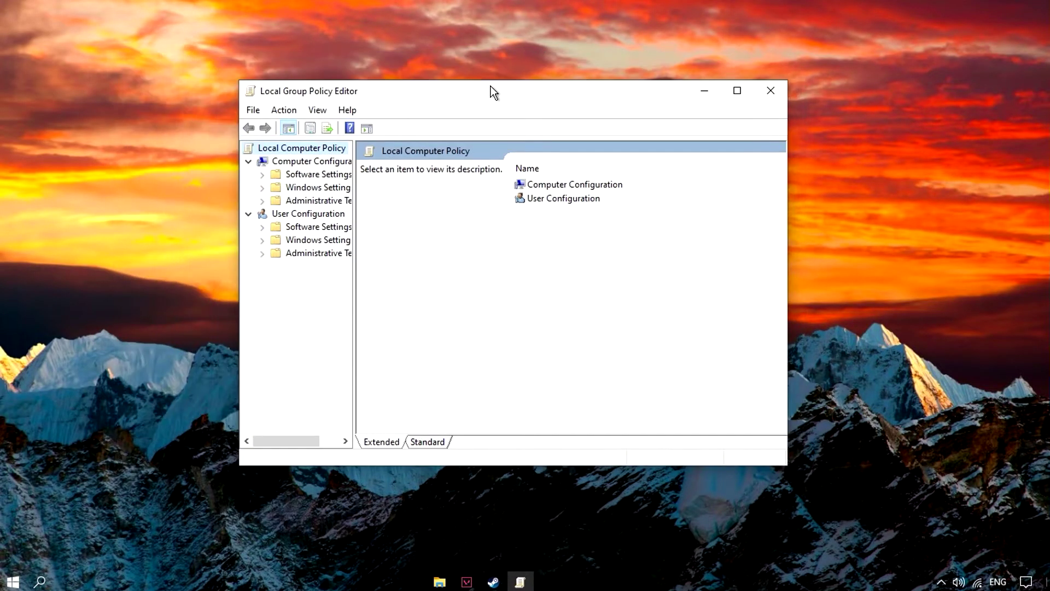
left_click_drag(353, 198, 414, 199)
left_click(308, 201)
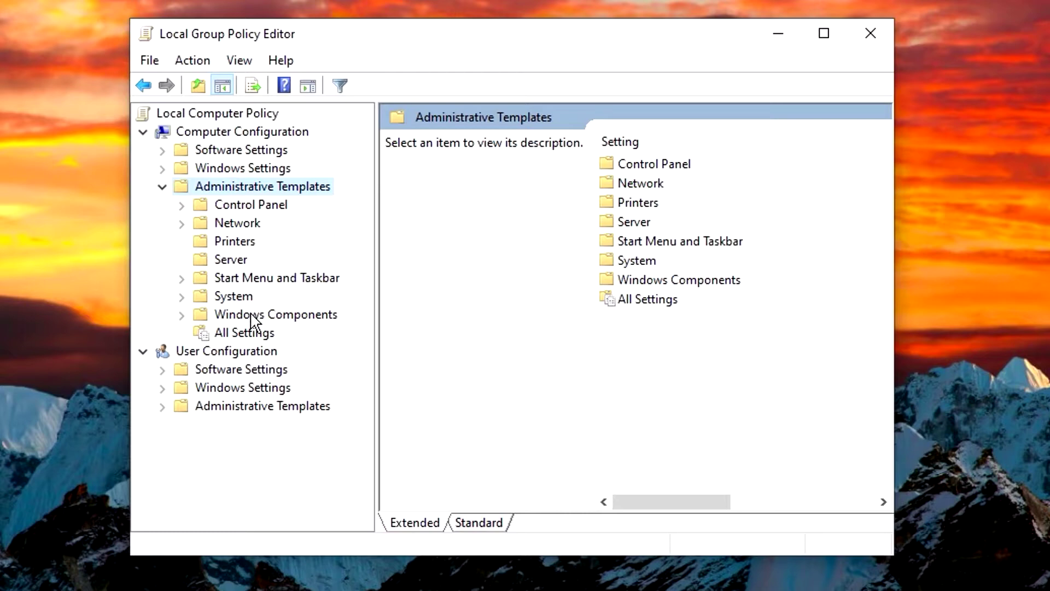
left_click(241, 315)
left_click(182, 316)
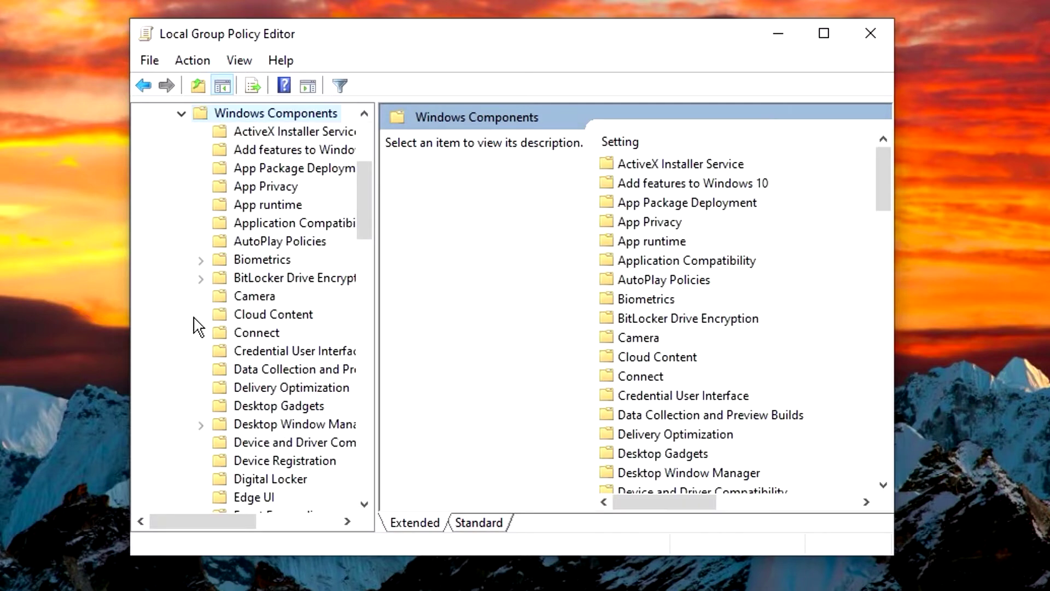
left_click(264, 187)
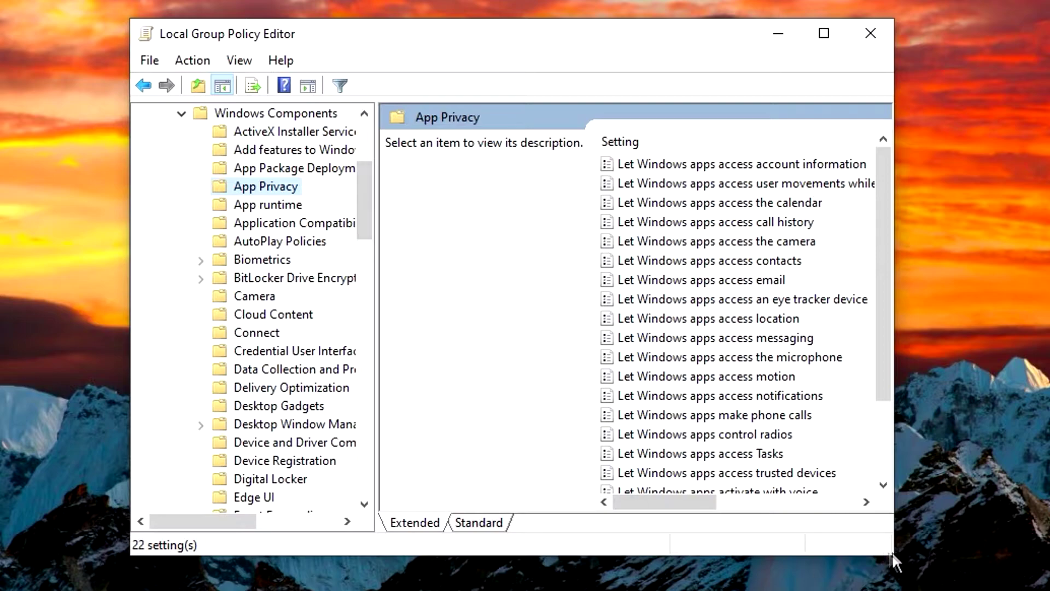
left_click_drag(895, 561, 1049, 590)
- Enable the policy "Let Windows apps run in the background" with Force Allow as the default for all apps, and apply it
left_click(726, 551)
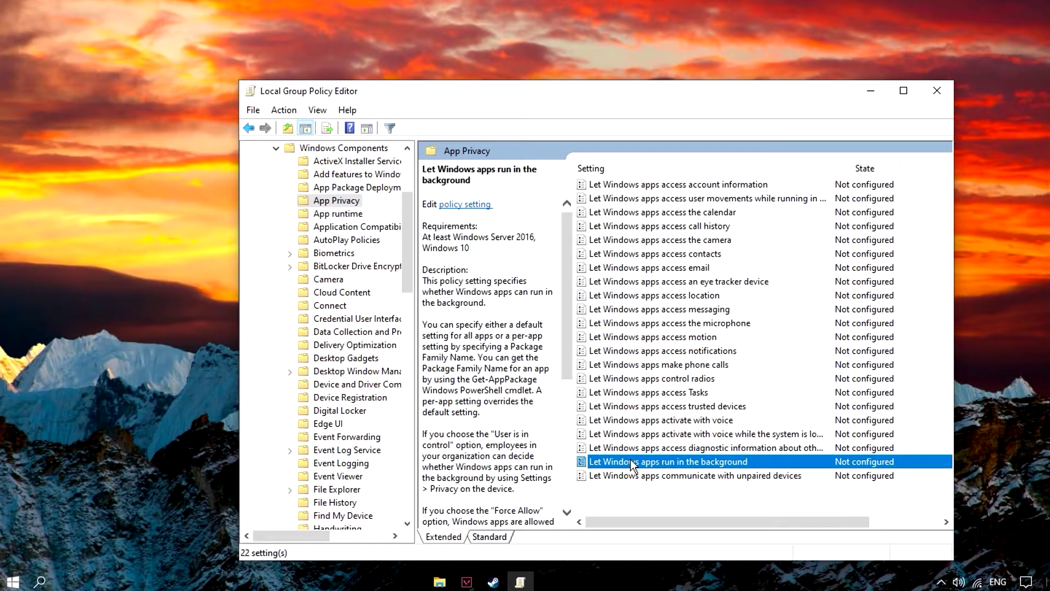
left_click(679, 469)
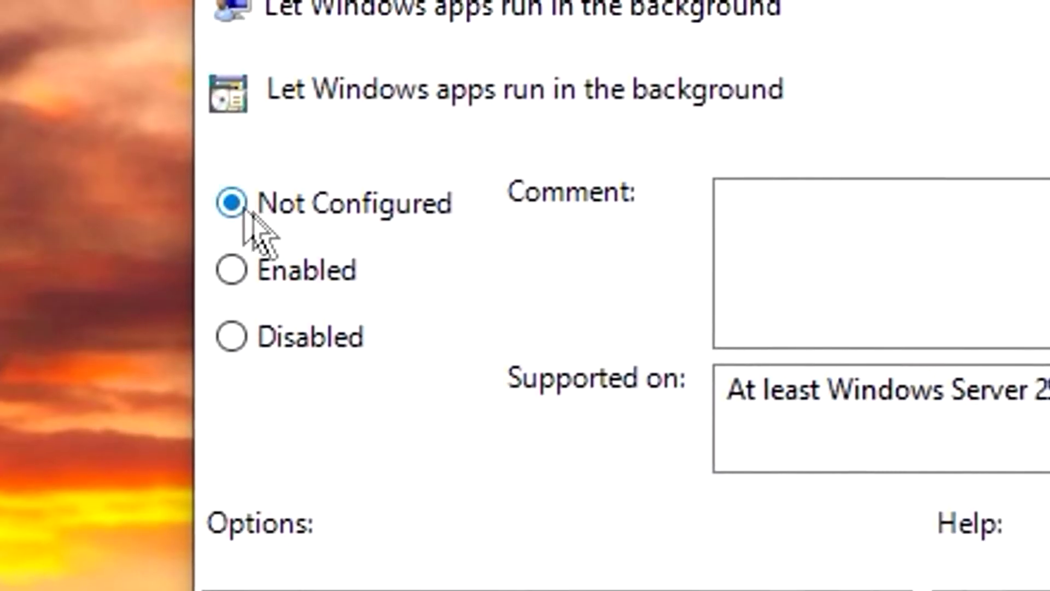
left_click(108, 106)
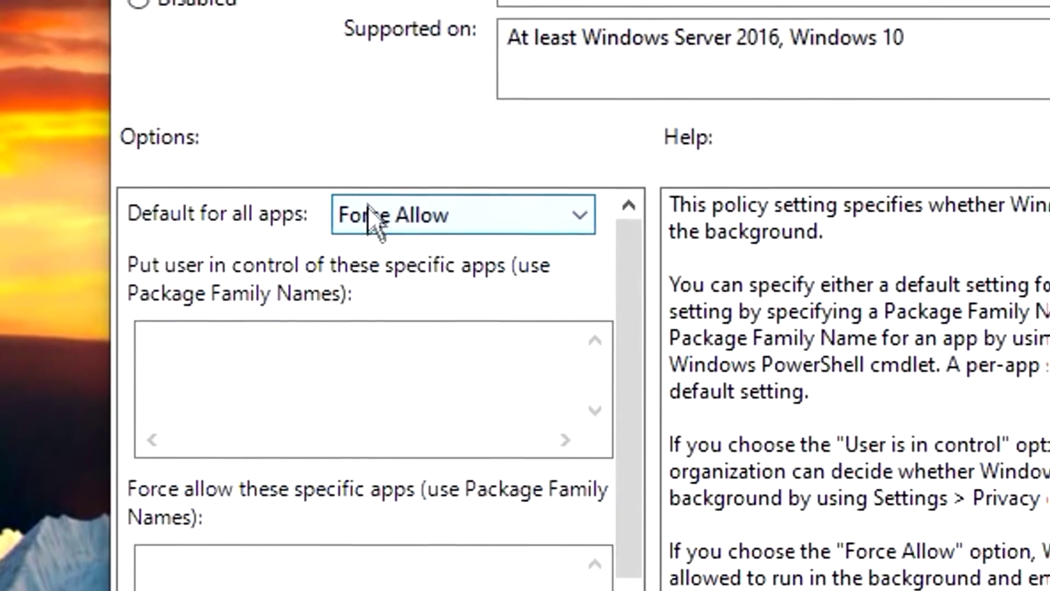
left_click(186, 215)
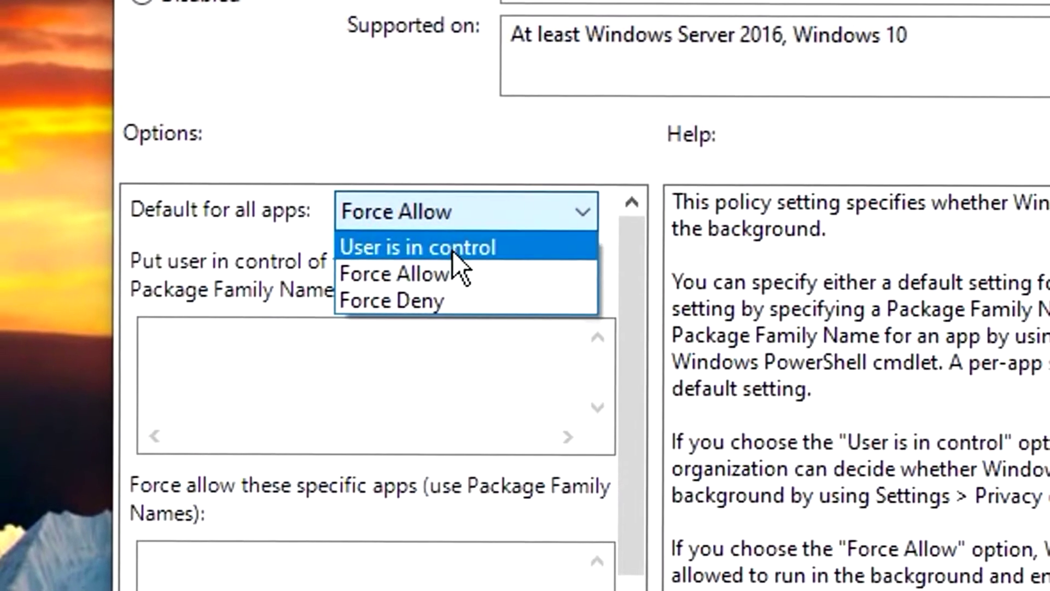
left_click(452, 275)
left_click(391, 212)
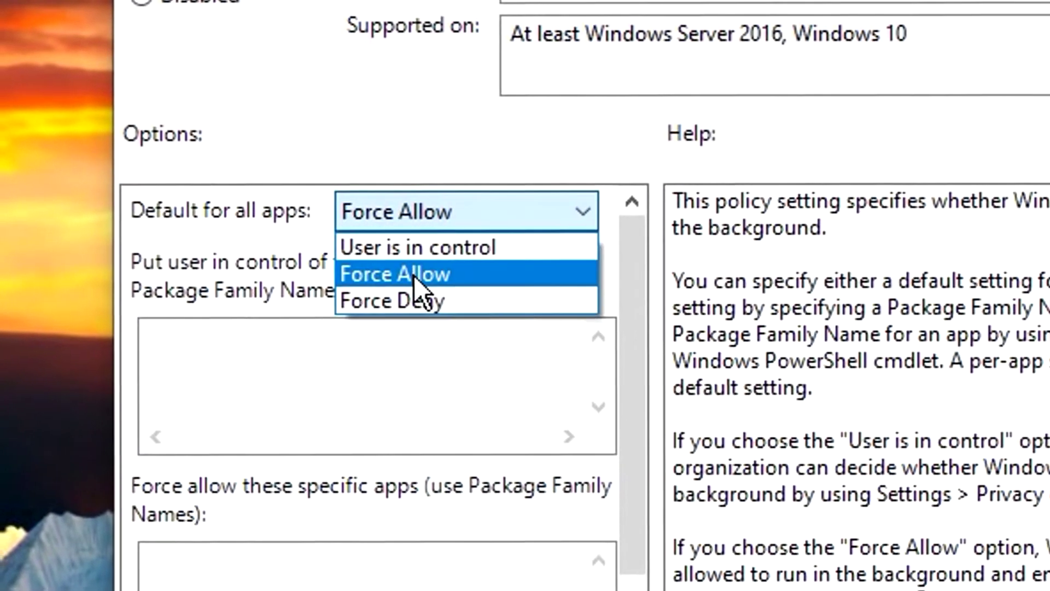
left_click(411, 274)
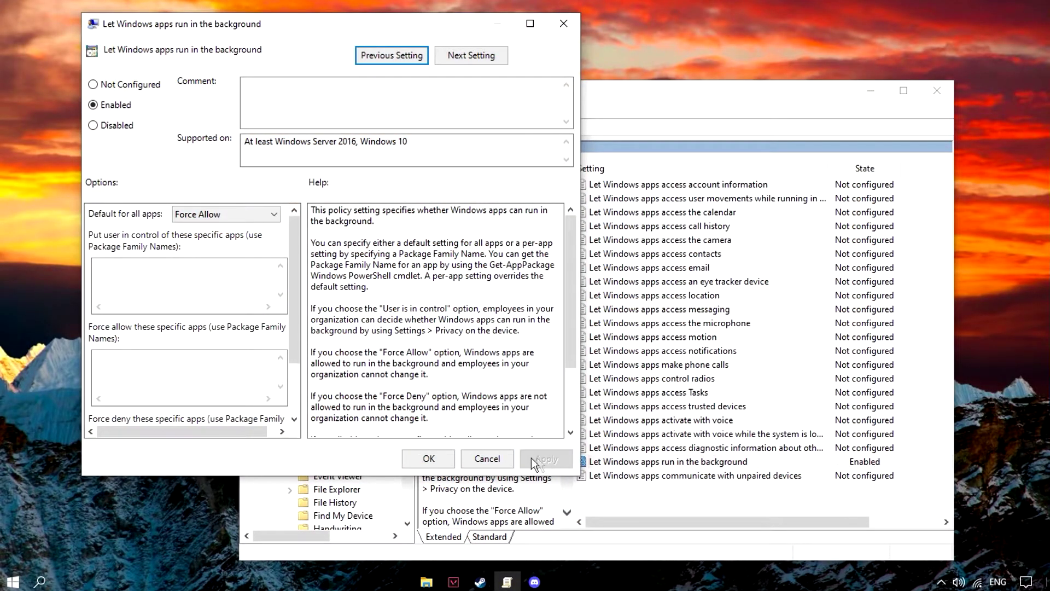
left_click(429, 459)
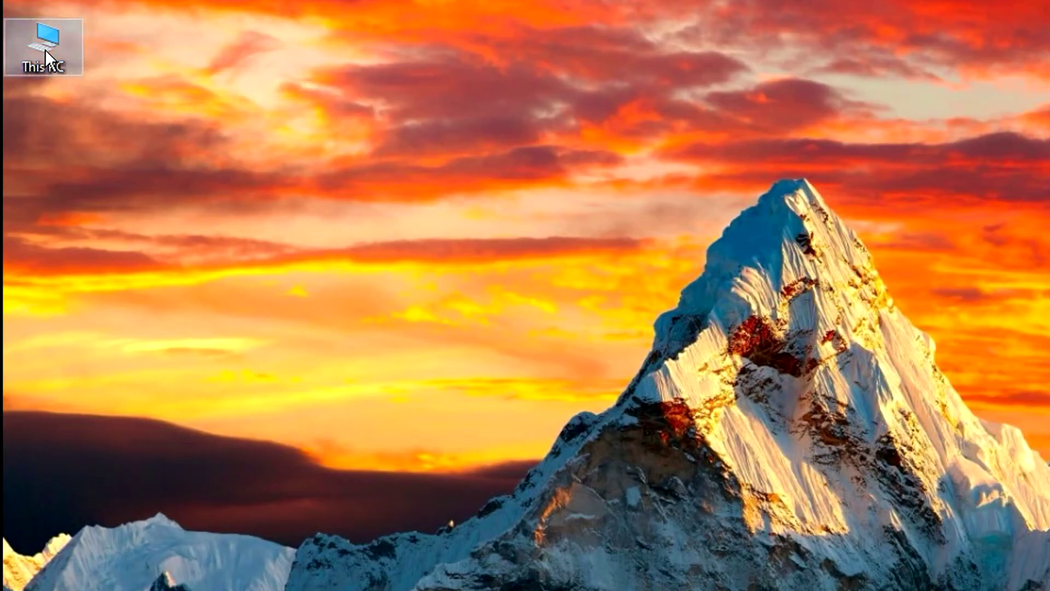
- Open the advanced system settings of This PC from its properties
right_click(44, 50)
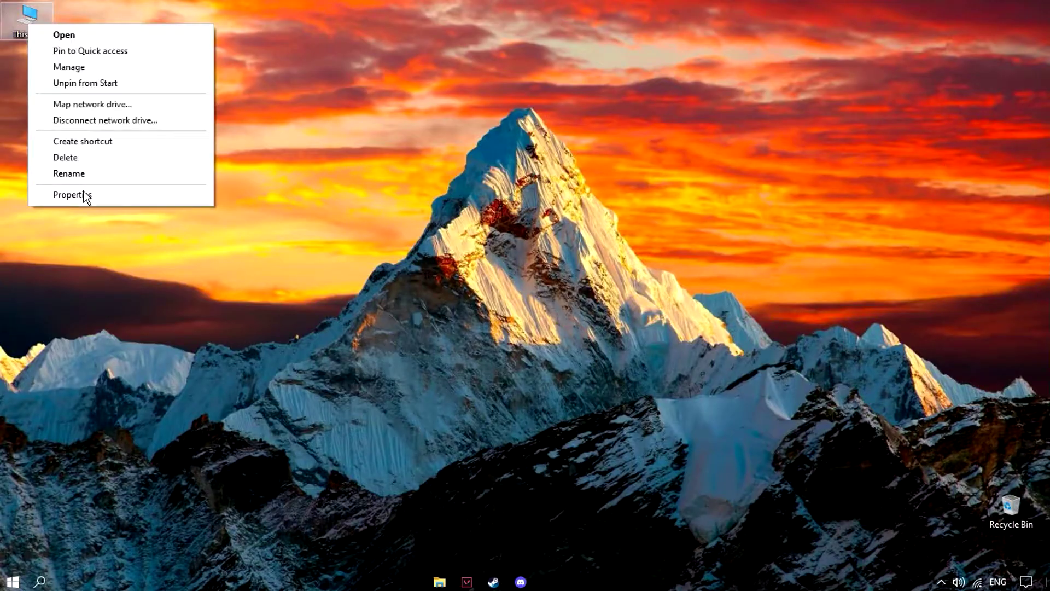
left_click(83, 192)
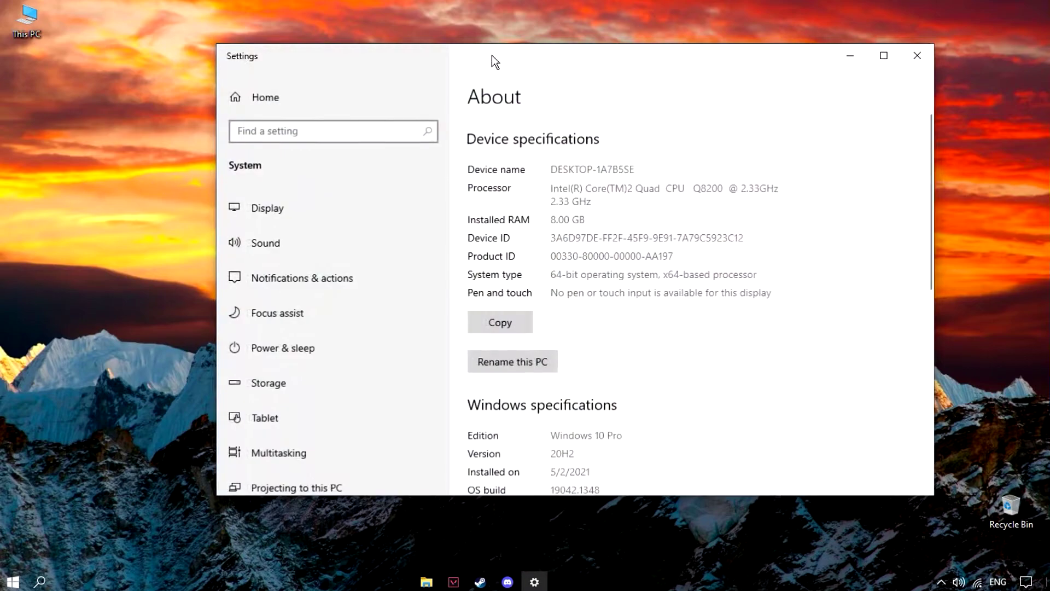
left_click_drag(491, 55, 411, 55)
scroll(463, 249, "down", 10)
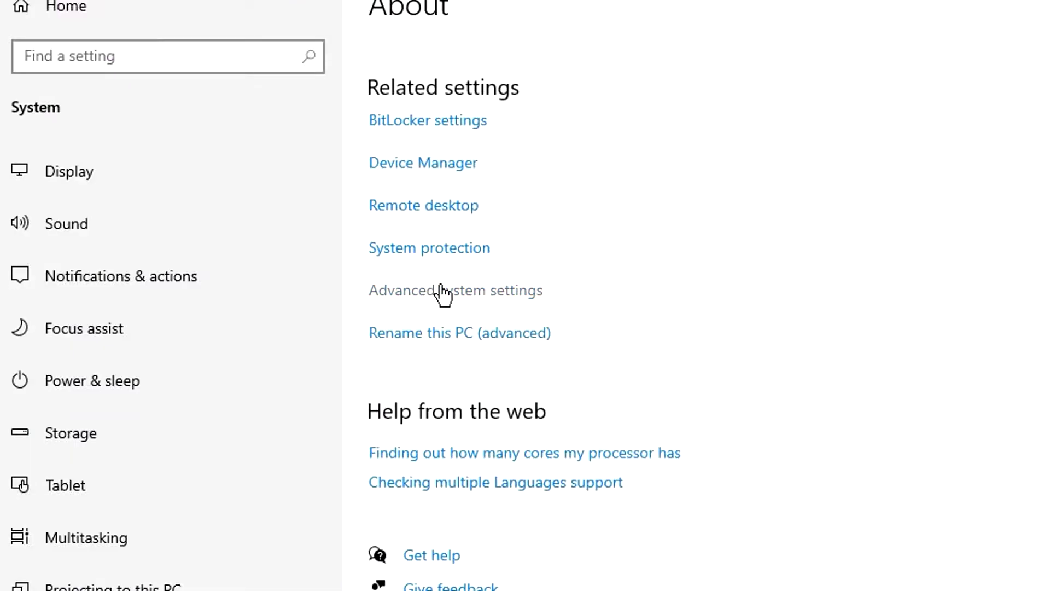
left_click(442, 292)
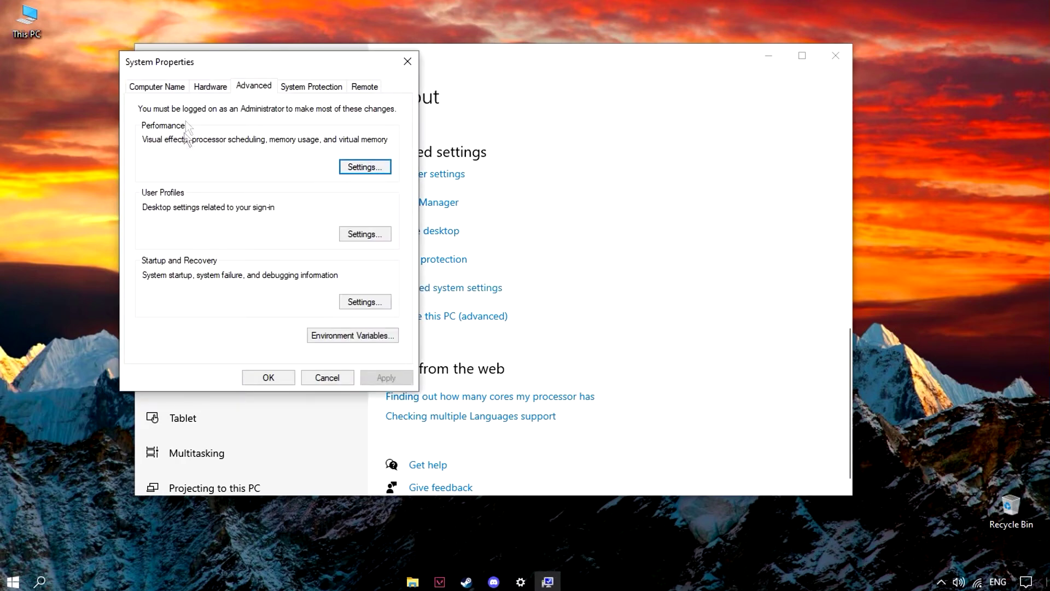
- Set processor scheduling to best performance of Programs in the Performance Options and confirm the dialog
left_click(356, 166)
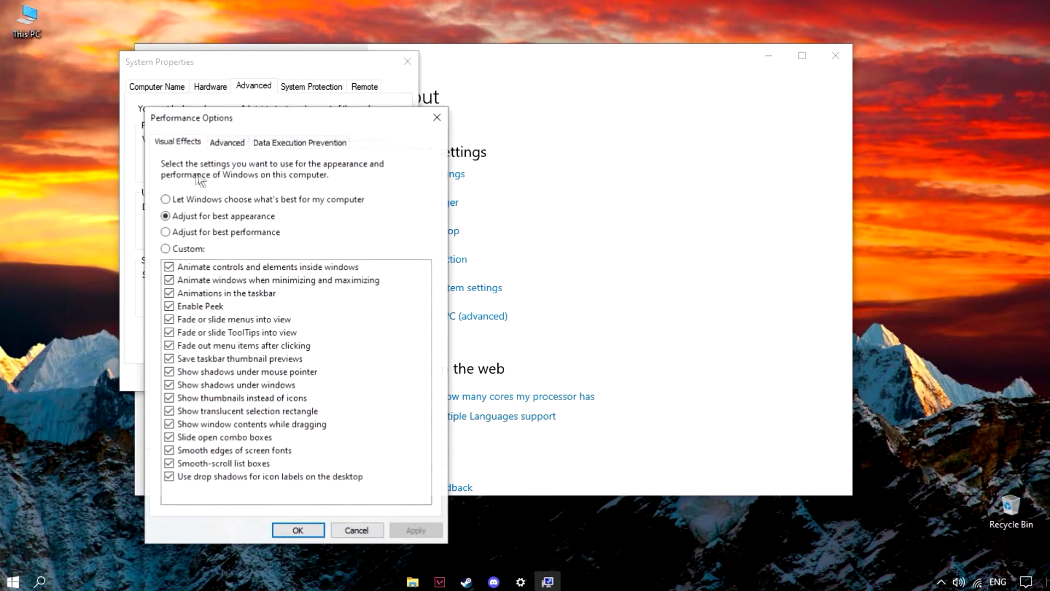
left_click(233, 143)
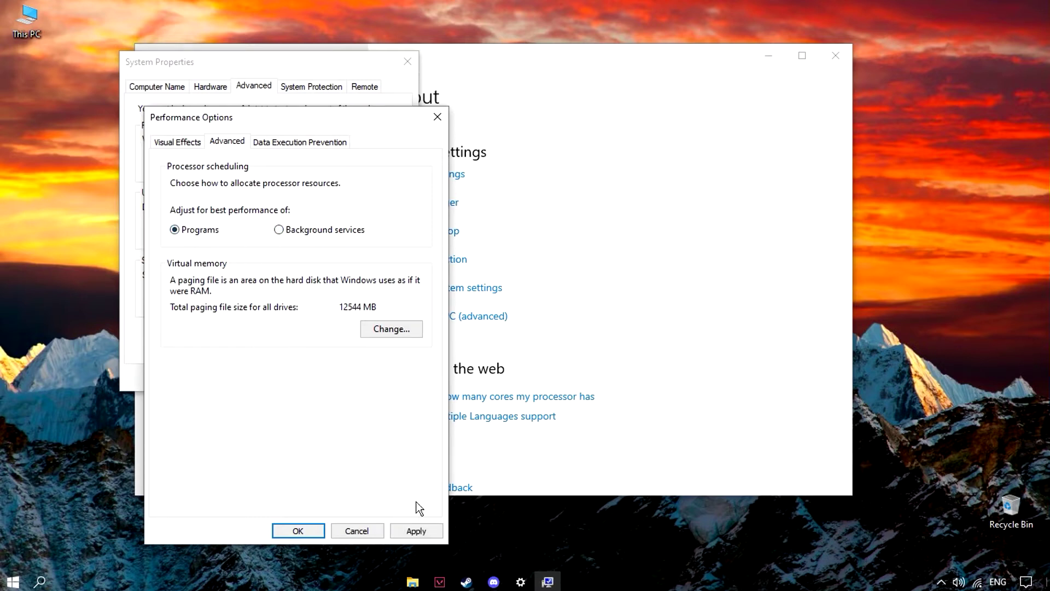
left_click(290, 532)
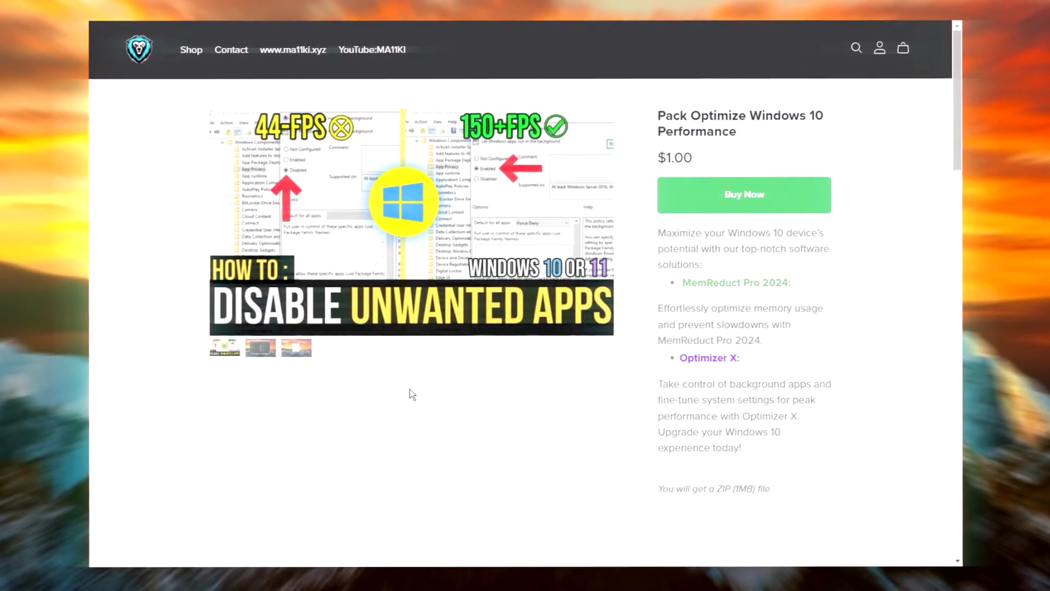
- View the second and third preview images of the Pack Optimize Windows 10 Performance product
left_click(251, 349)
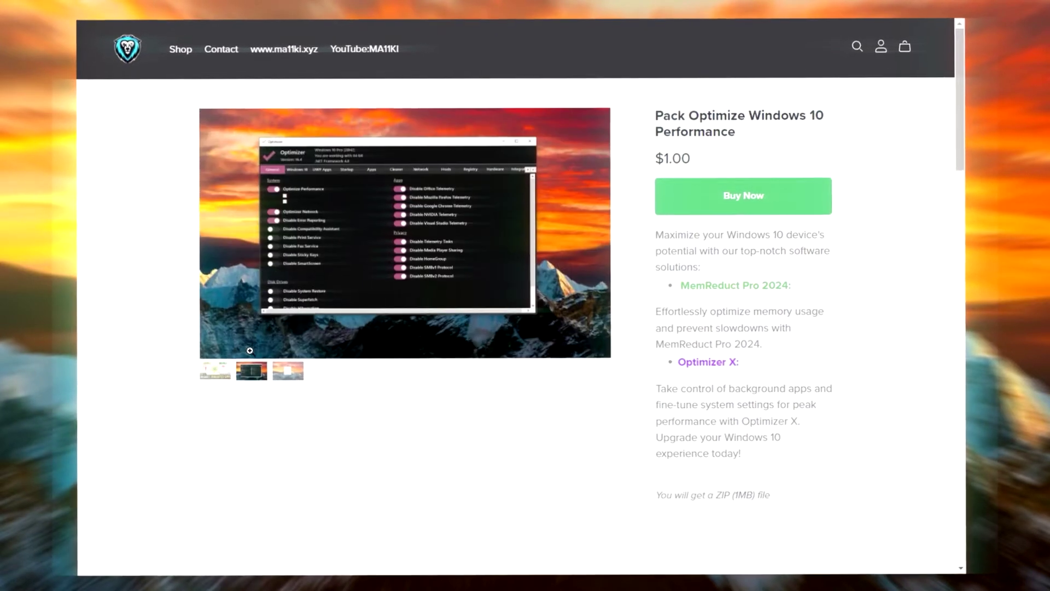
left_click(290, 367)
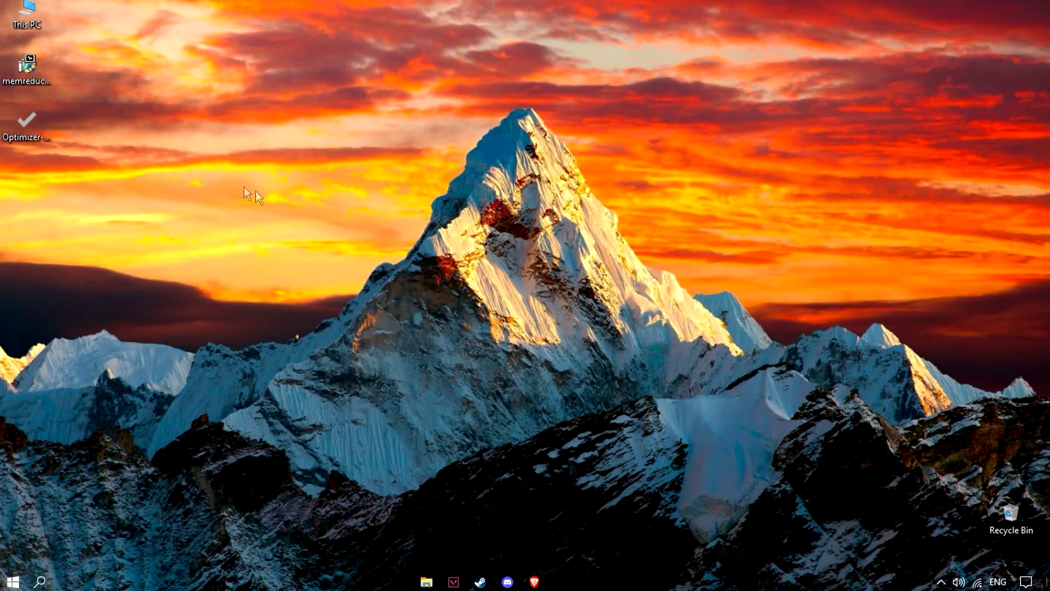
- Run the Mem Reduct 3.4 setup from the desktop, allow it to make changes, and accept its license agreement
double_click(16, 72)
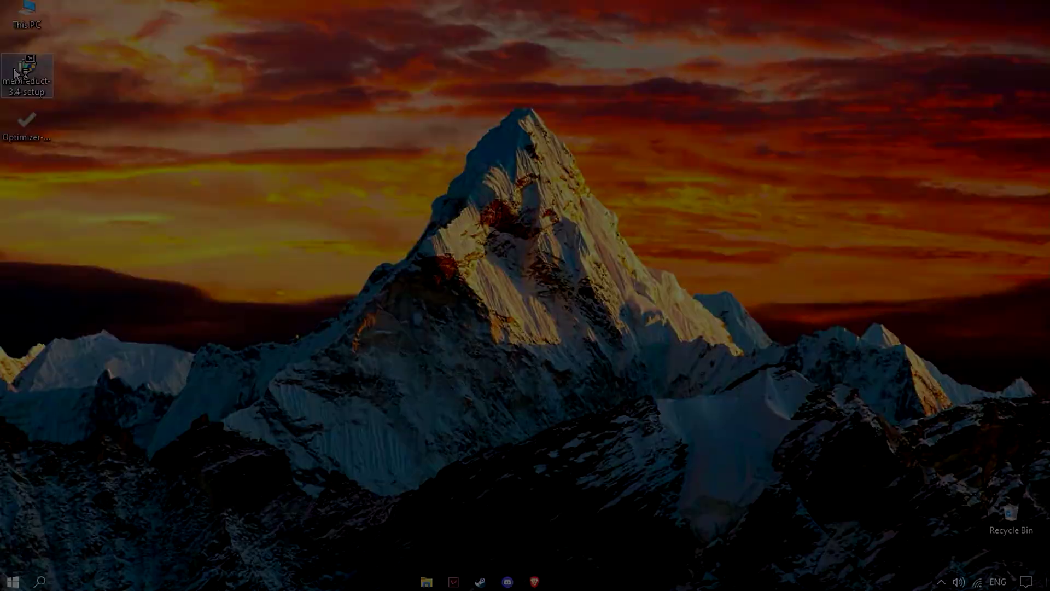
left_click(402, 353)
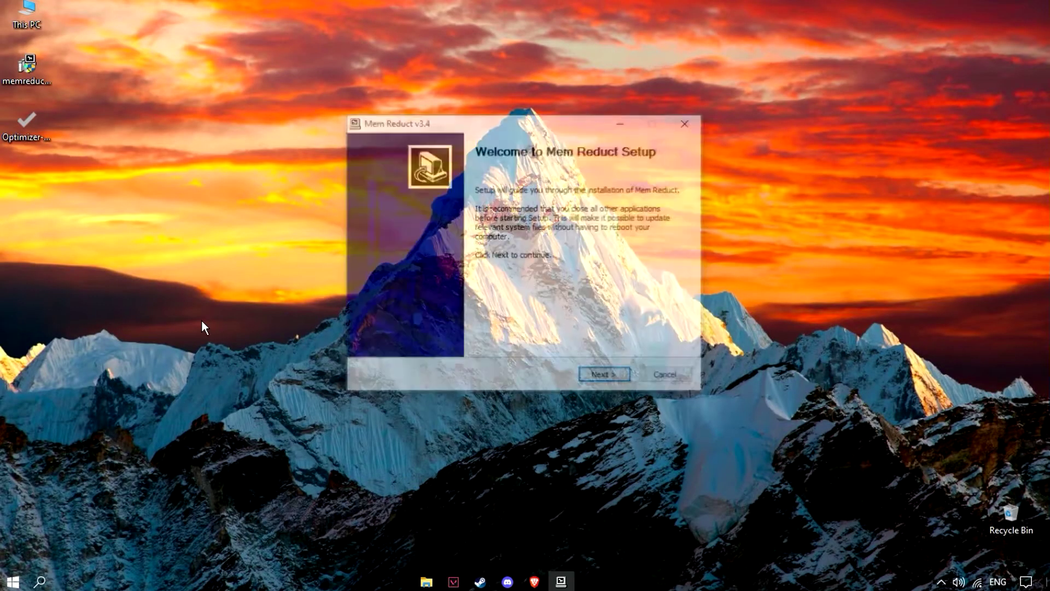
left_click(605, 378)
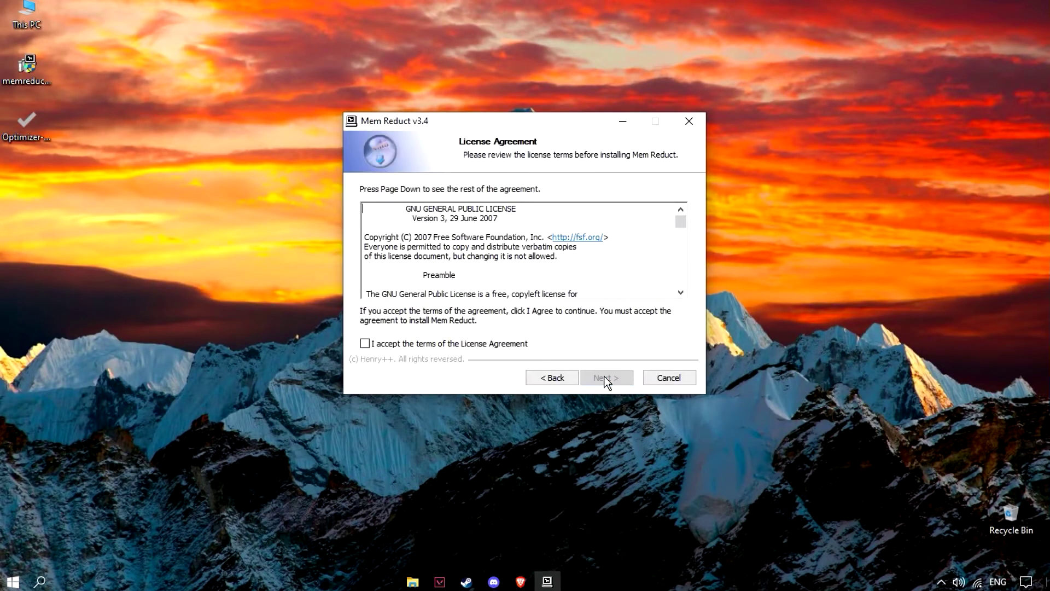
left_click(384, 345)
left_click(609, 376)
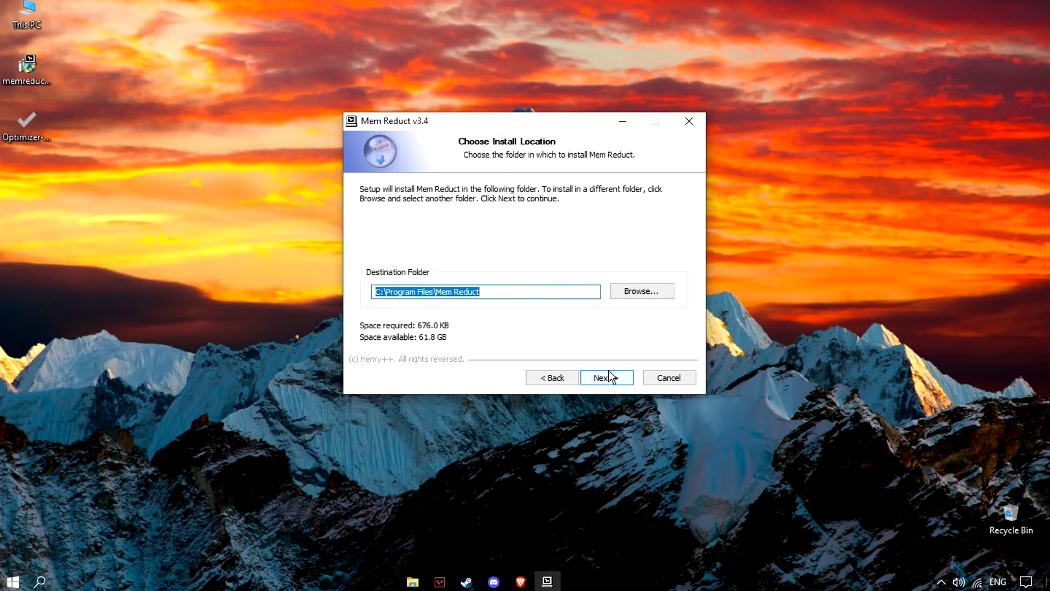
- Install Mem Reduct into C:\Program Files\Mem Reduct with the default components and finish the setup with Run Mem Reduct enabled
left_click(610, 377)
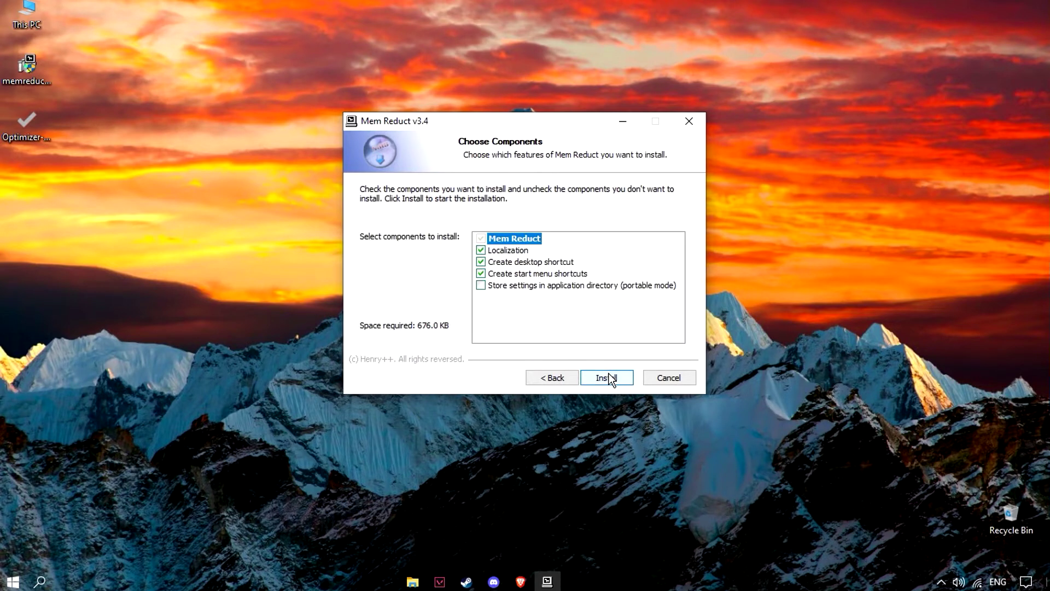
left_click(611, 378)
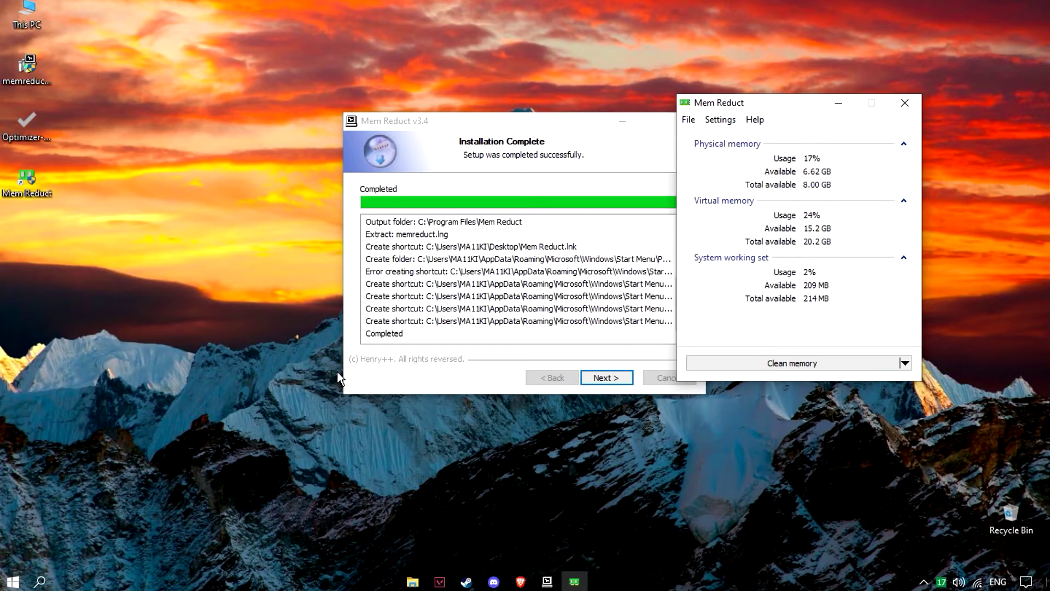
left_click(605, 377)
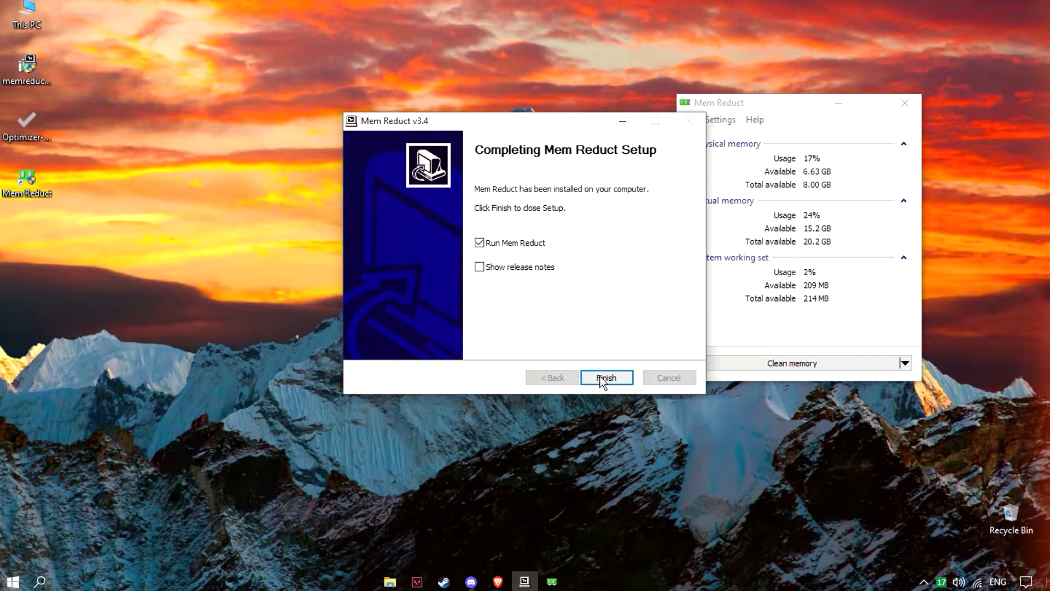
left_click(602, 377)
- Clean the system memory with Mem Reduct and close its window
left_click_drag(760, 106, 459, 105)
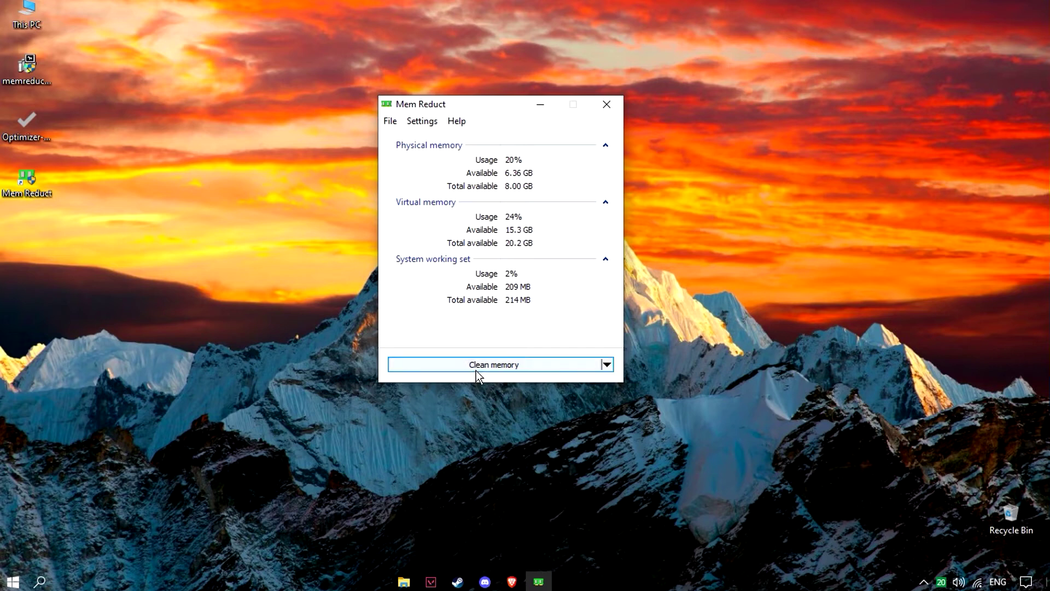
left_click(607, 364)
left_click(445, 364)
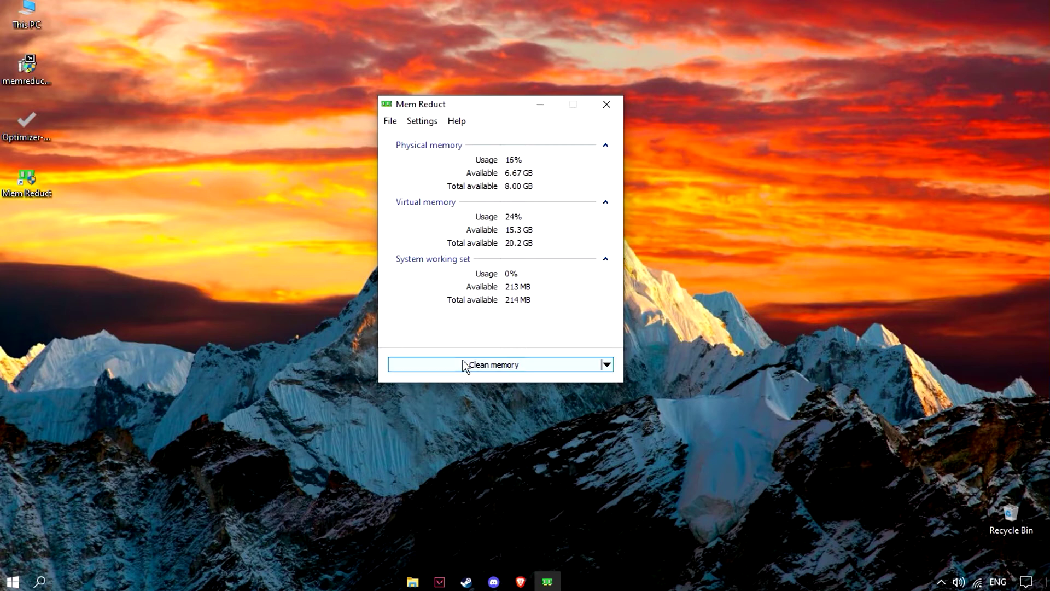
left_click(454, 363)
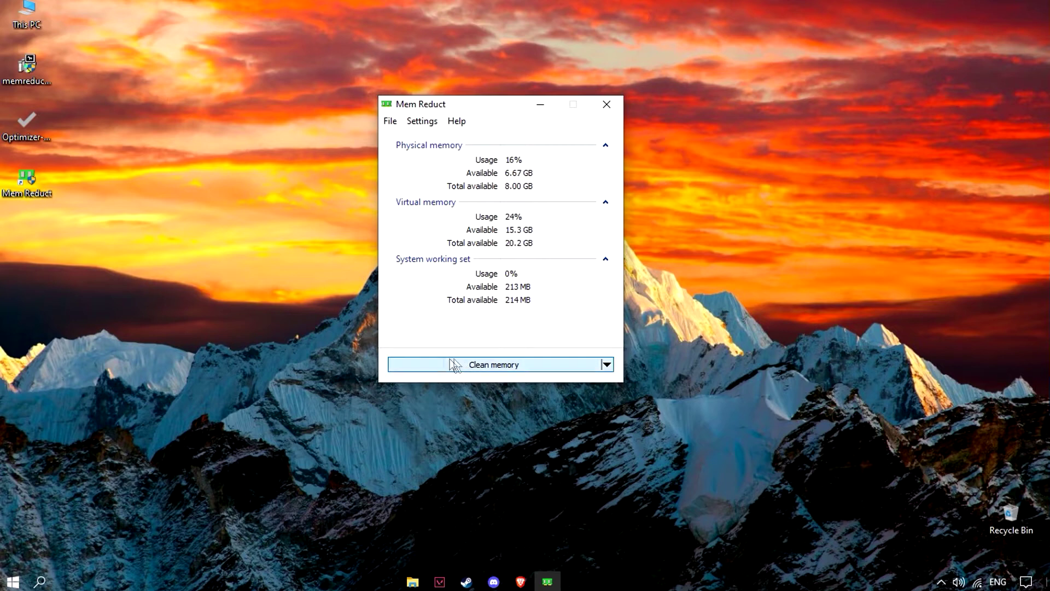
left_click(615, 105)
- Launch Optimizer-16.4.exe from the desktop, accepting the security warning and allowing it to make changes to the device
double_click(26, 132)
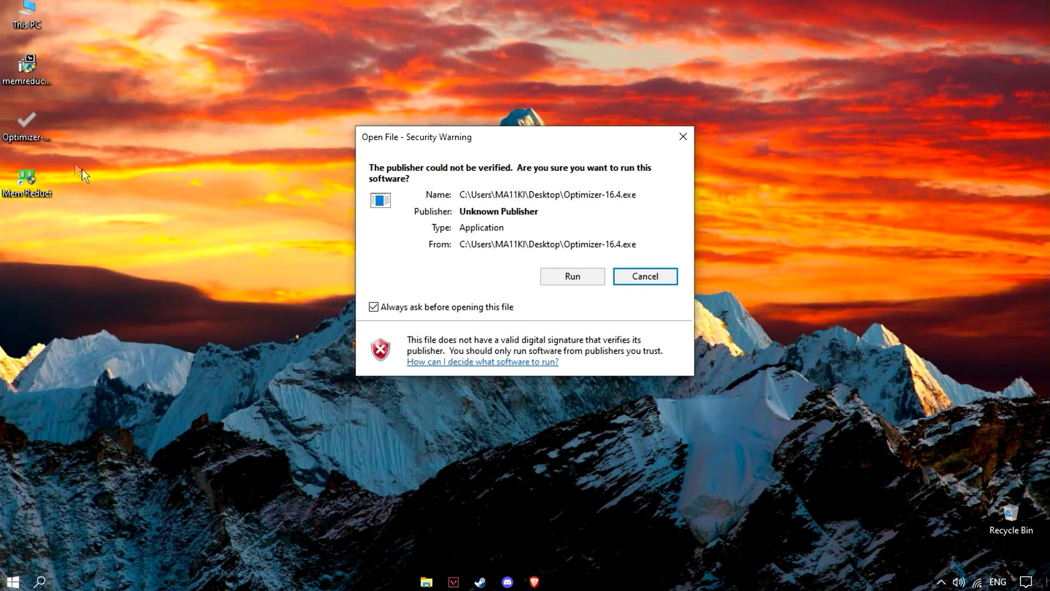
left_click(569, 279)
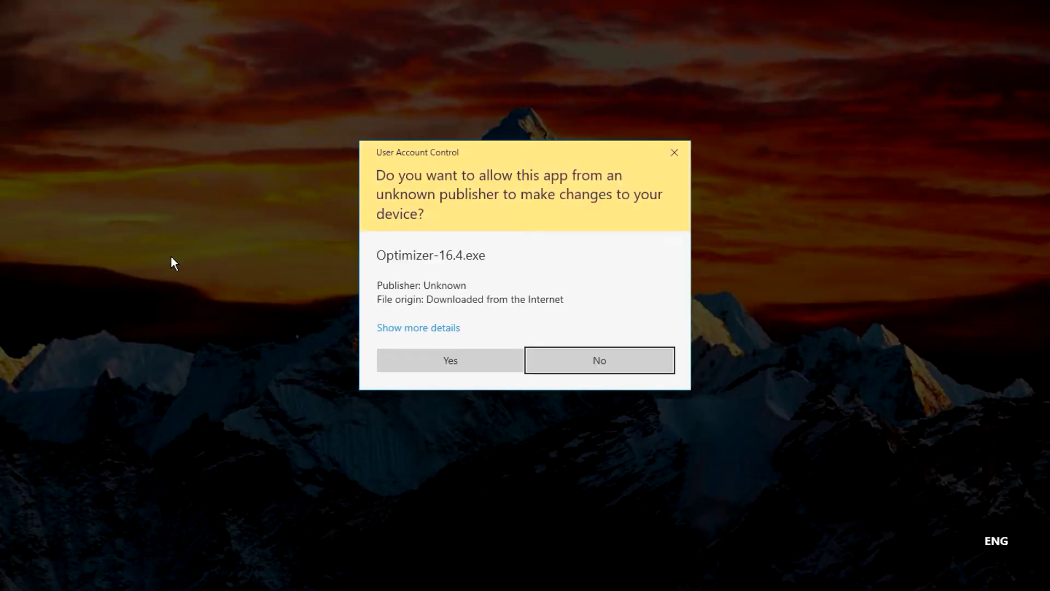
left_click(446, 356)
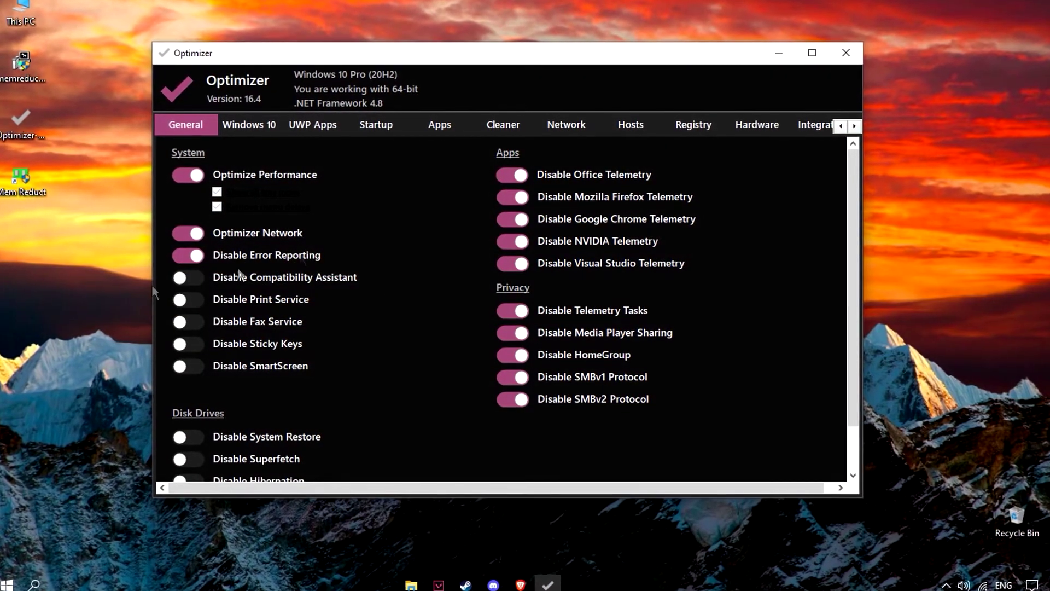
- Switch the Office, Mozilla Firefox, Google Chrome and NVIDIA telemetry-disabling options off and back on
left_click(501, 176)
left_click(502, 174)
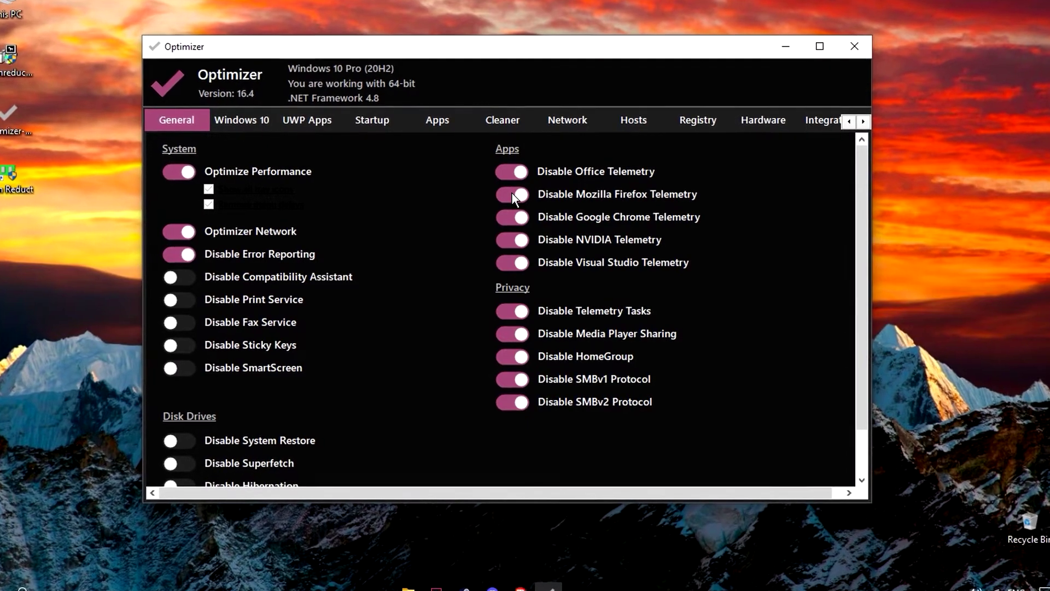
left_click(512, 194)
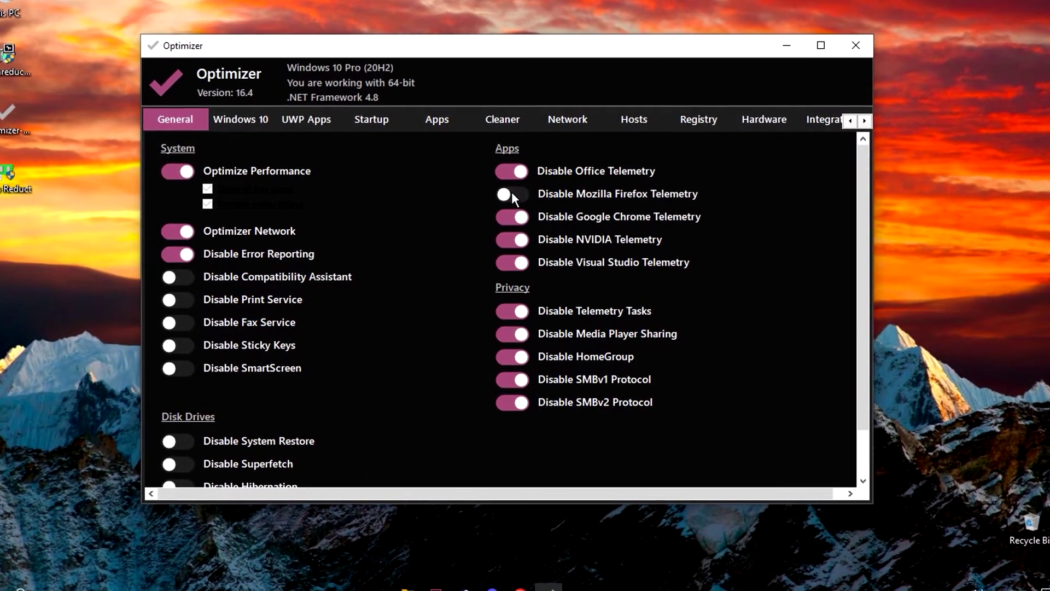
left_click(512, 194)
left_click(515, 217)
left_click(514, 216)
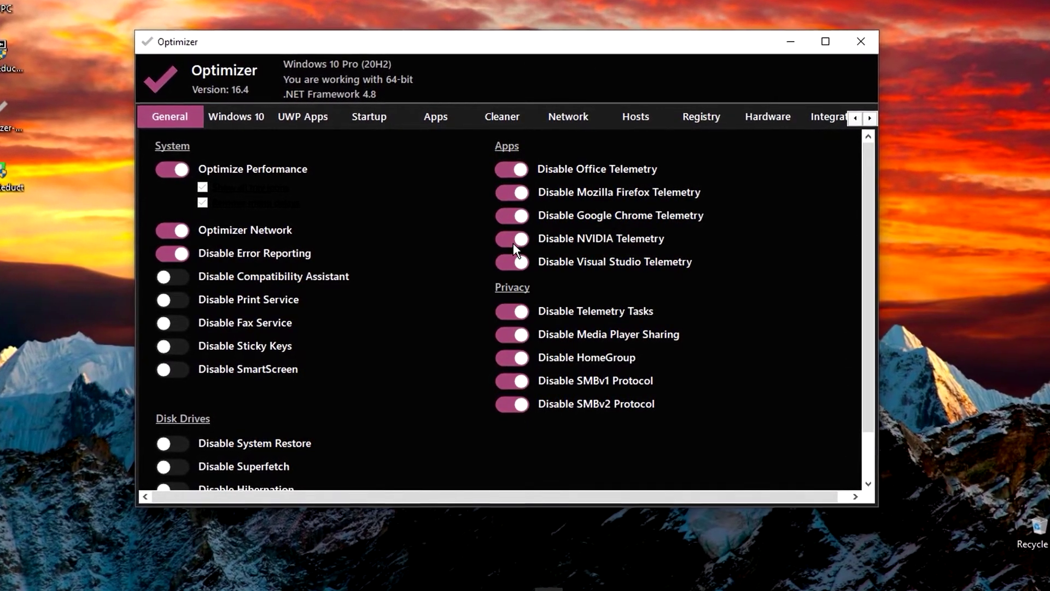
left_click(513, 243)
left_click(514, 242)
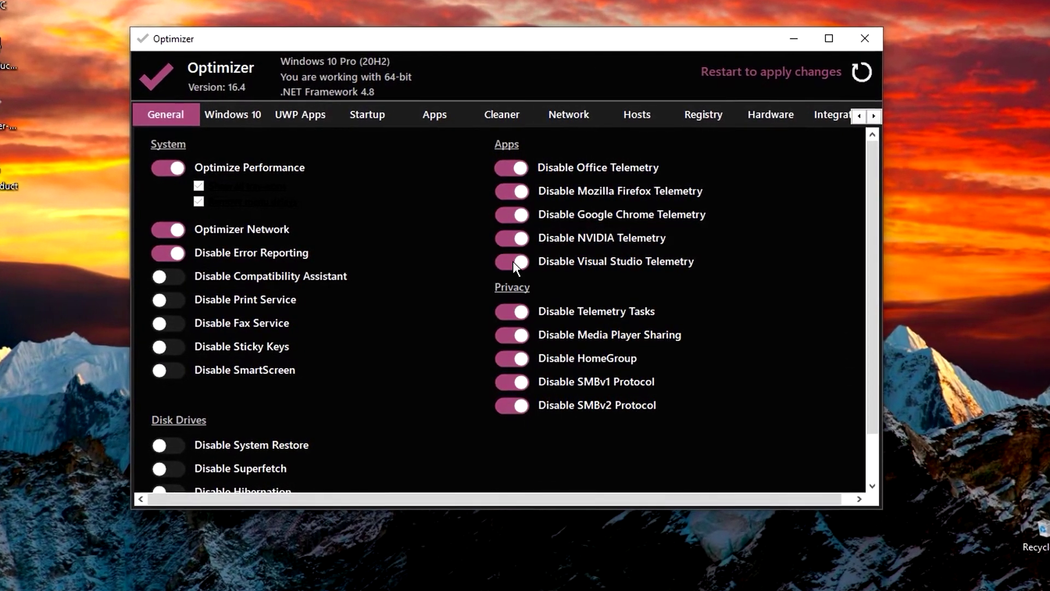
left_click(512, 240)
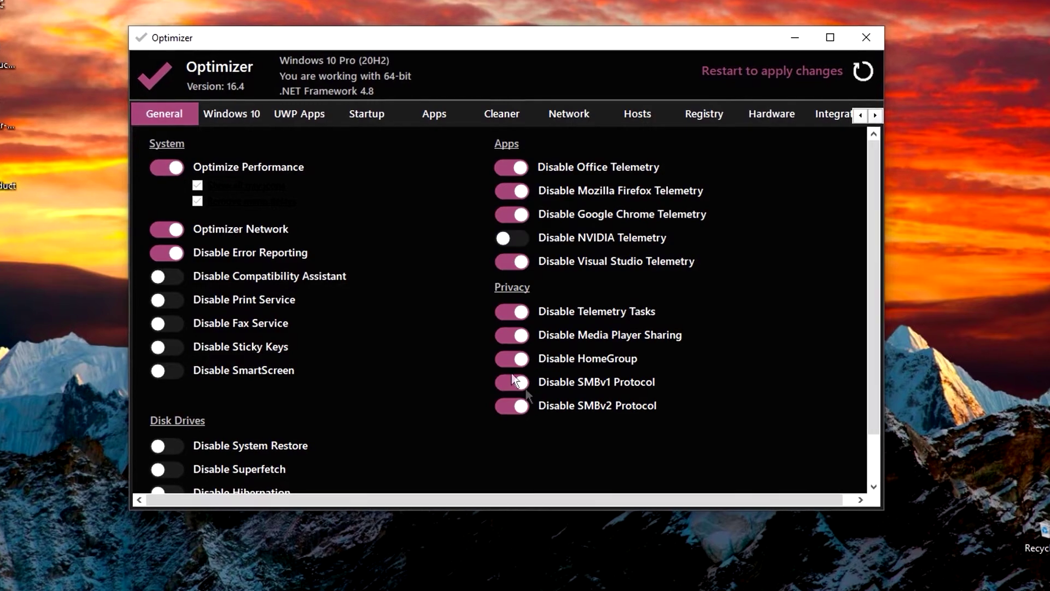
left_click(511, 242)
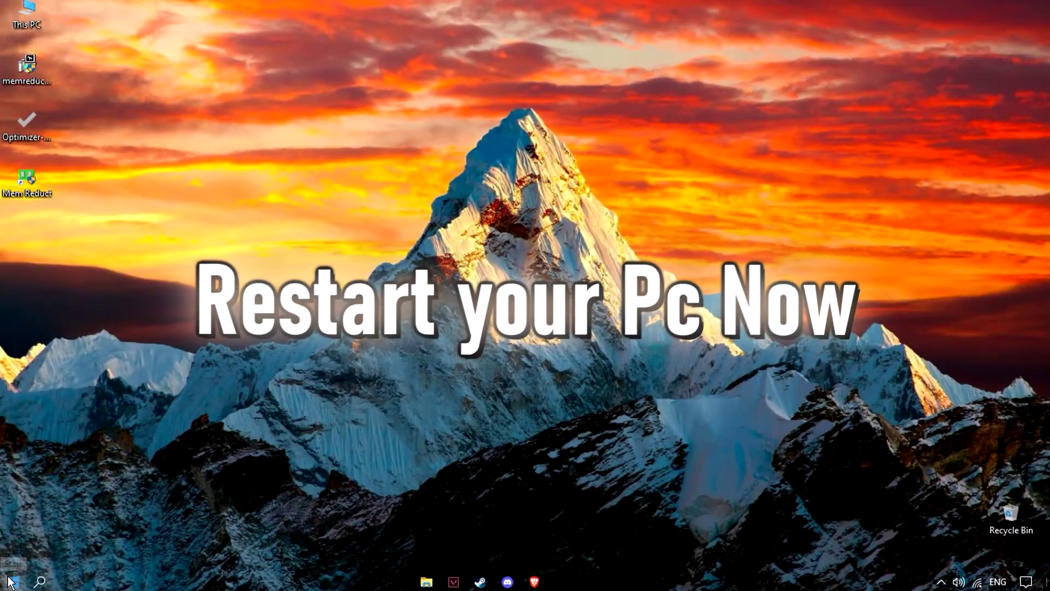
- Restart the PC to apply the optimizations
left_click(8, 578)
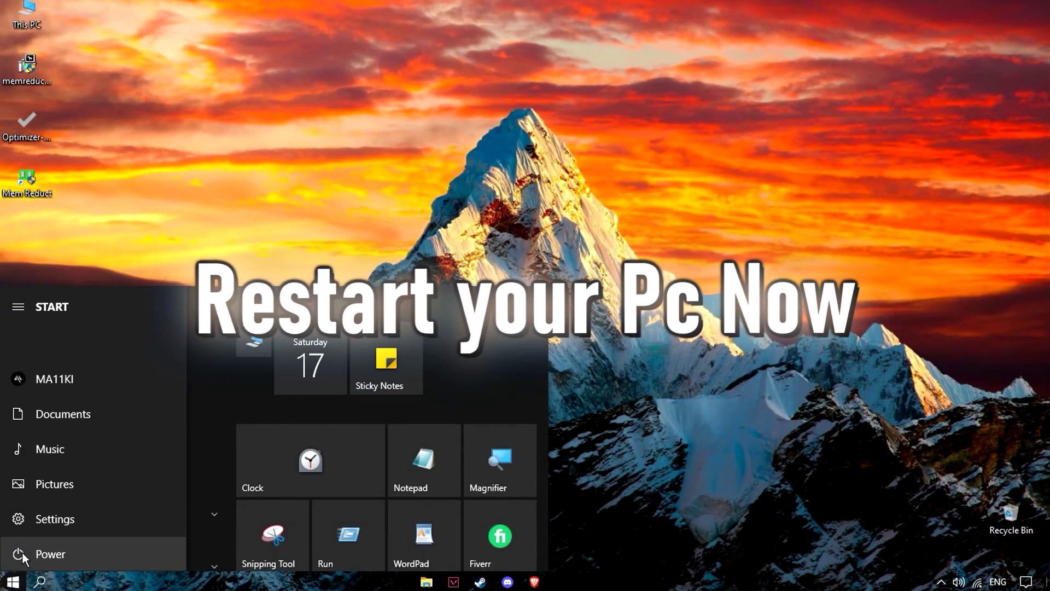
left_click(20, 555)
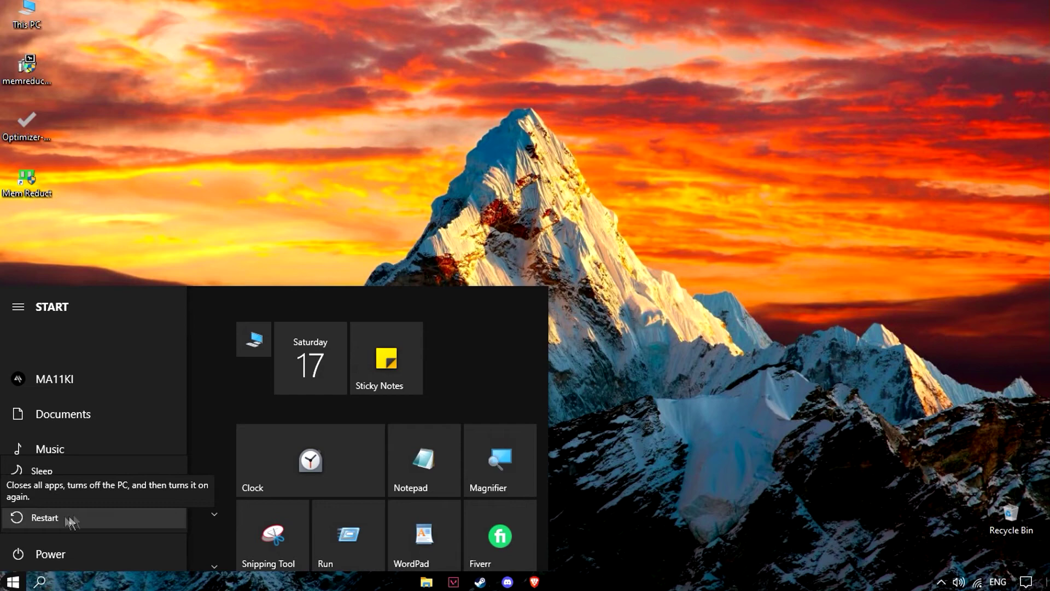